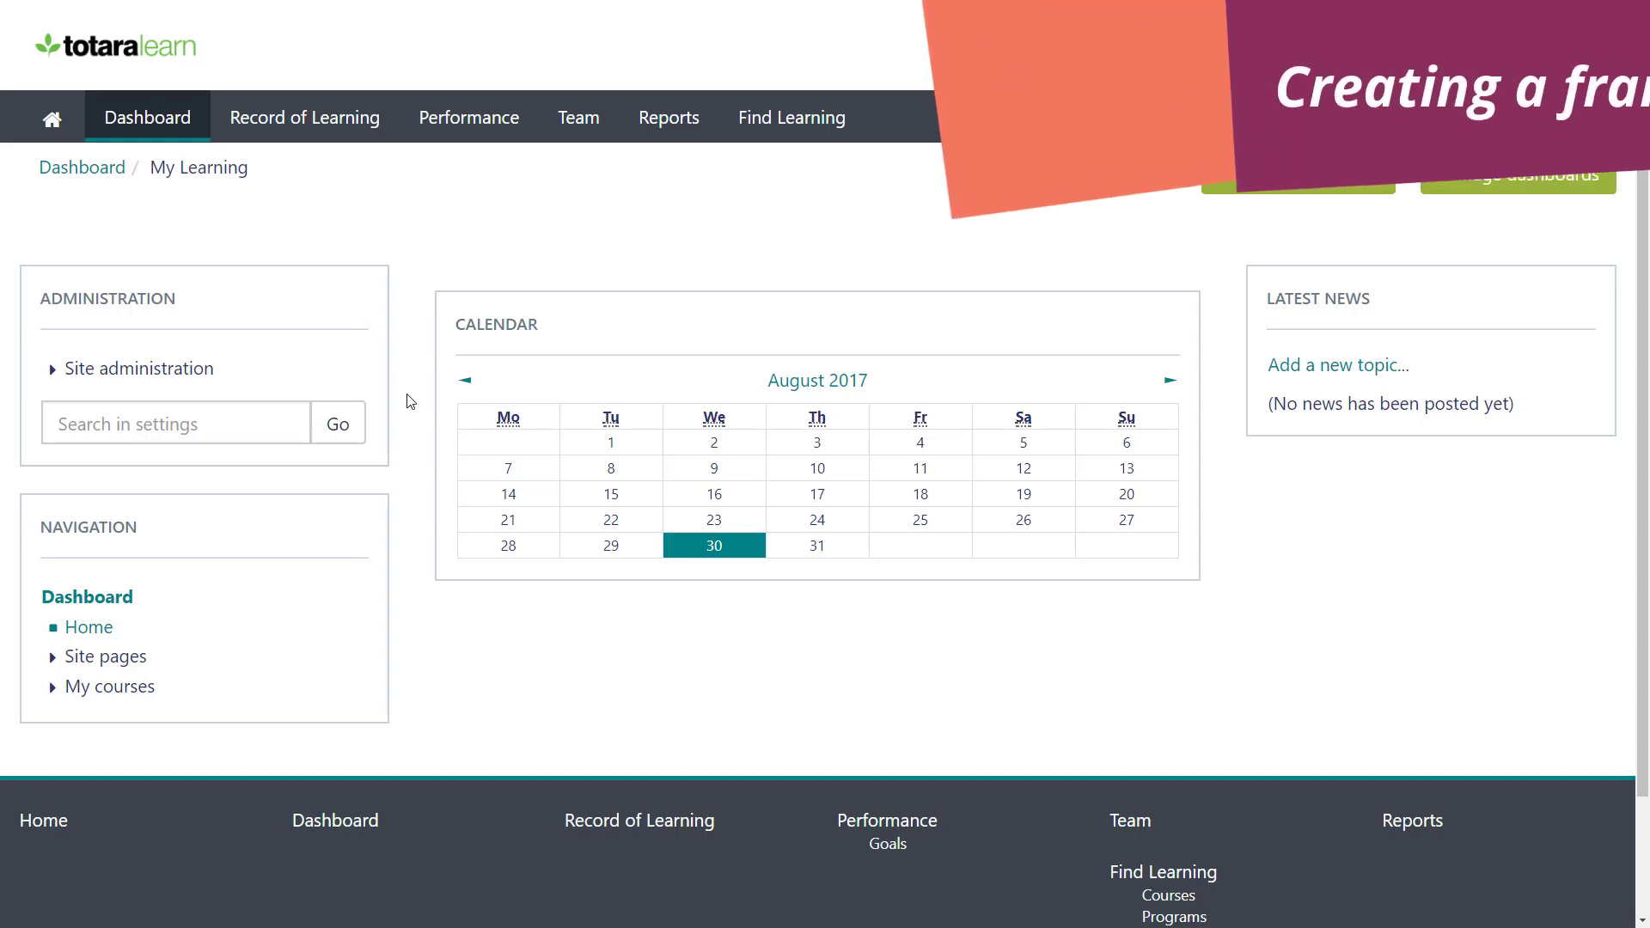
Open the Manage positions page under Hierarchies in the site administration
{"action": "left_click", "coordinate": [195, 372]}
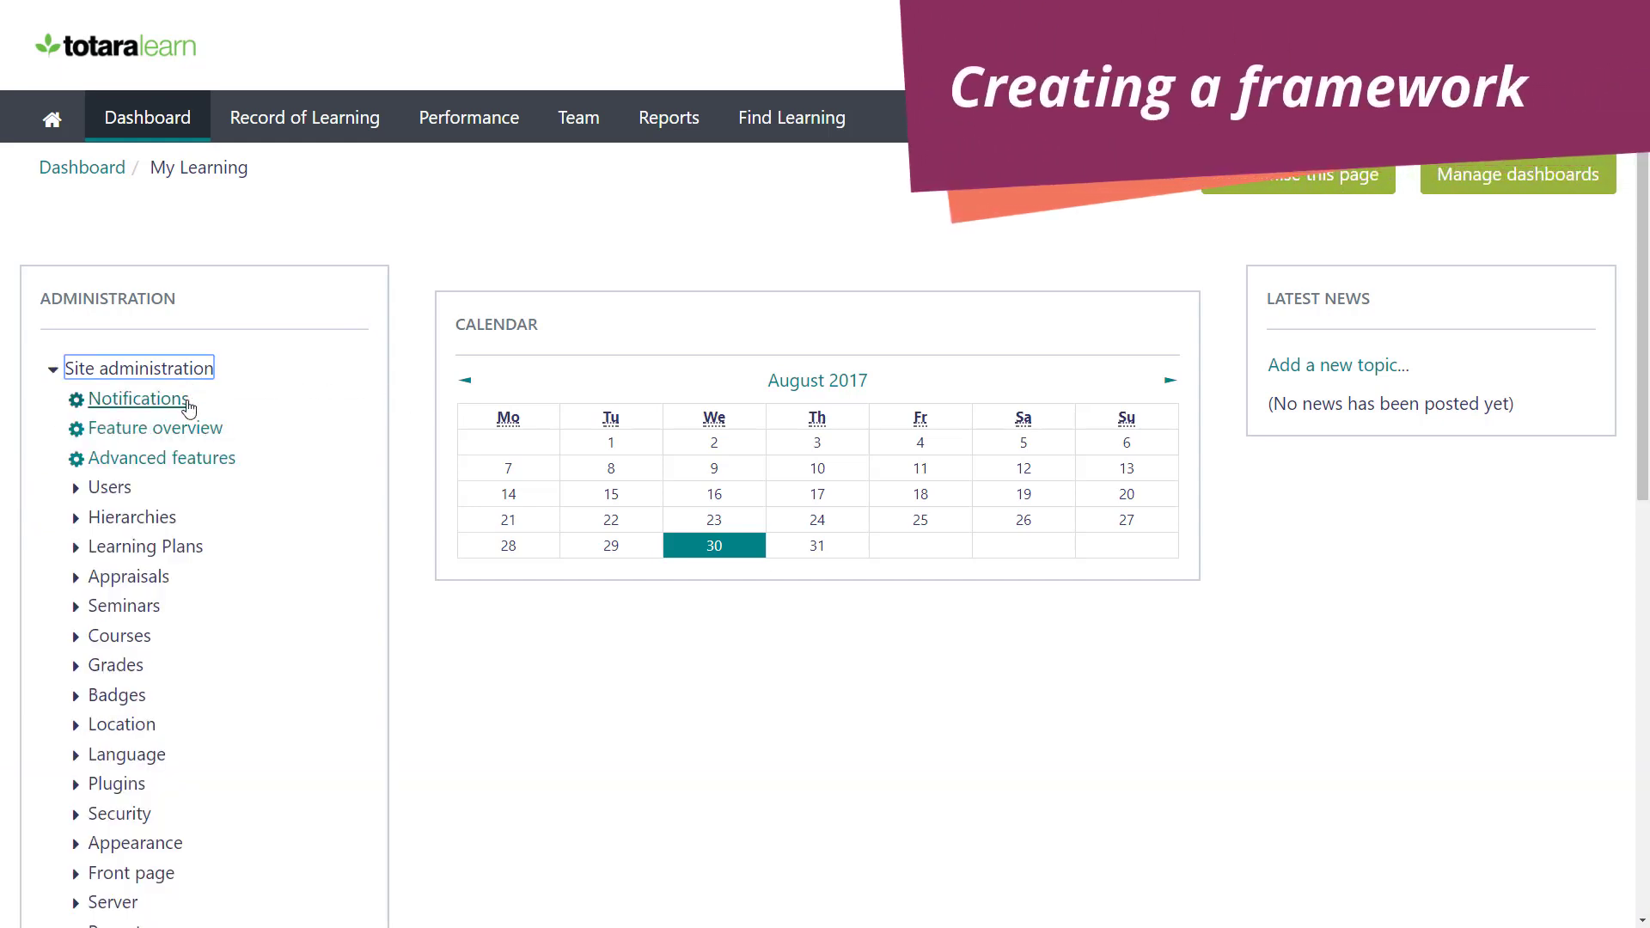
{"action": "left_click", "coordinate": [160, 521]}
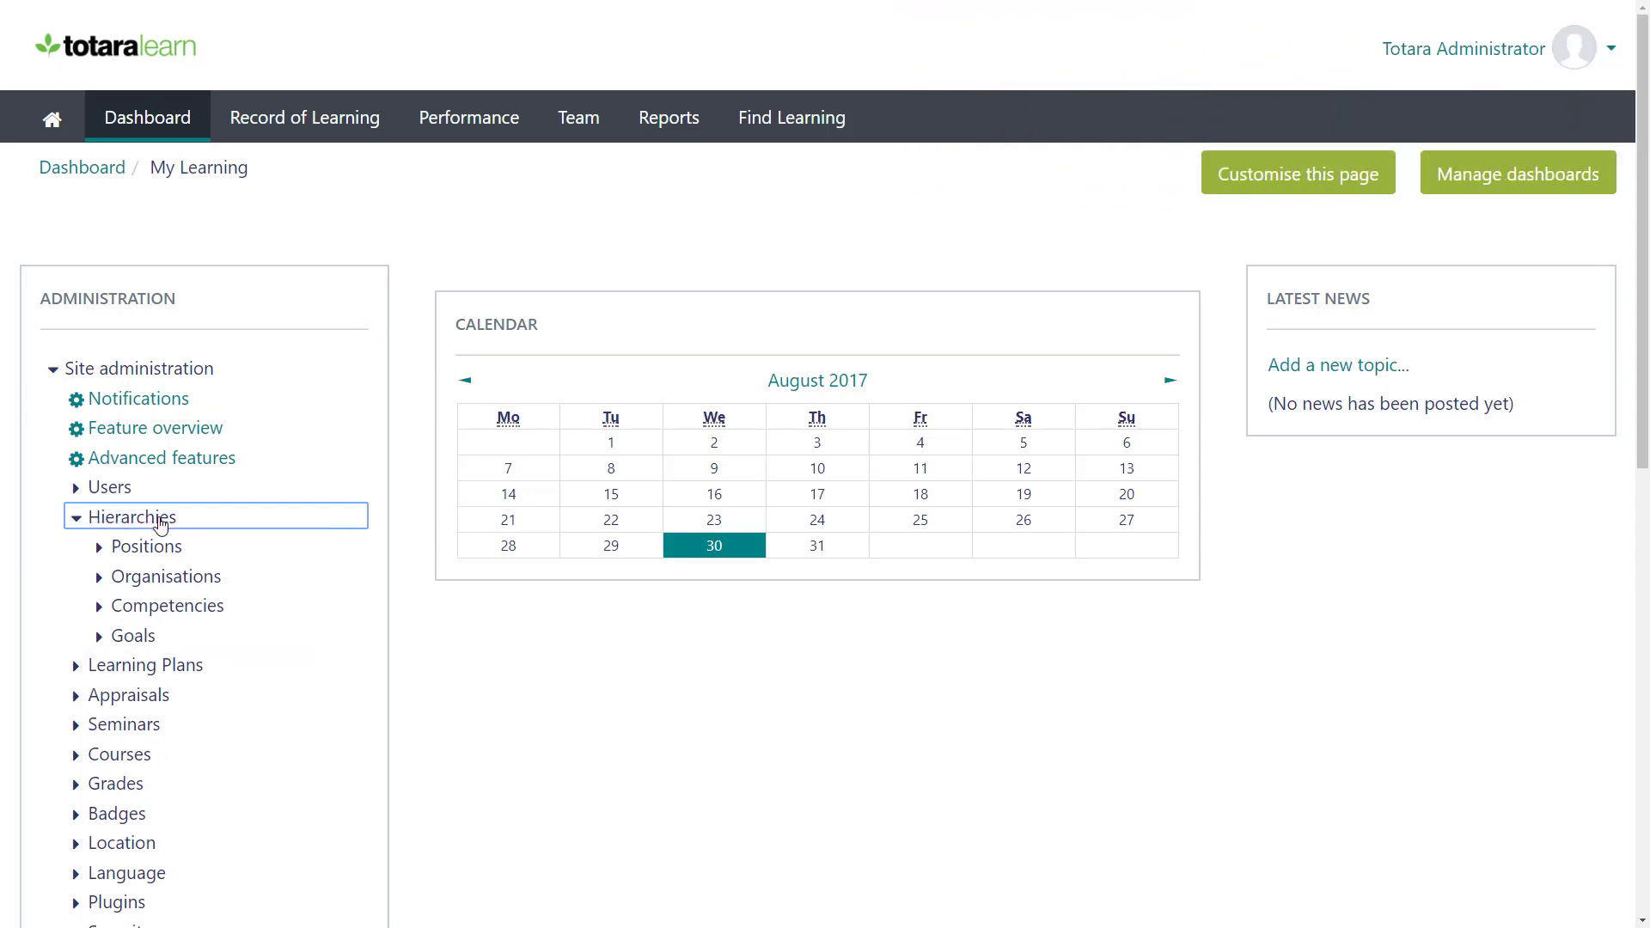
{"action": "left_click", "coordinate": [172, 548]}
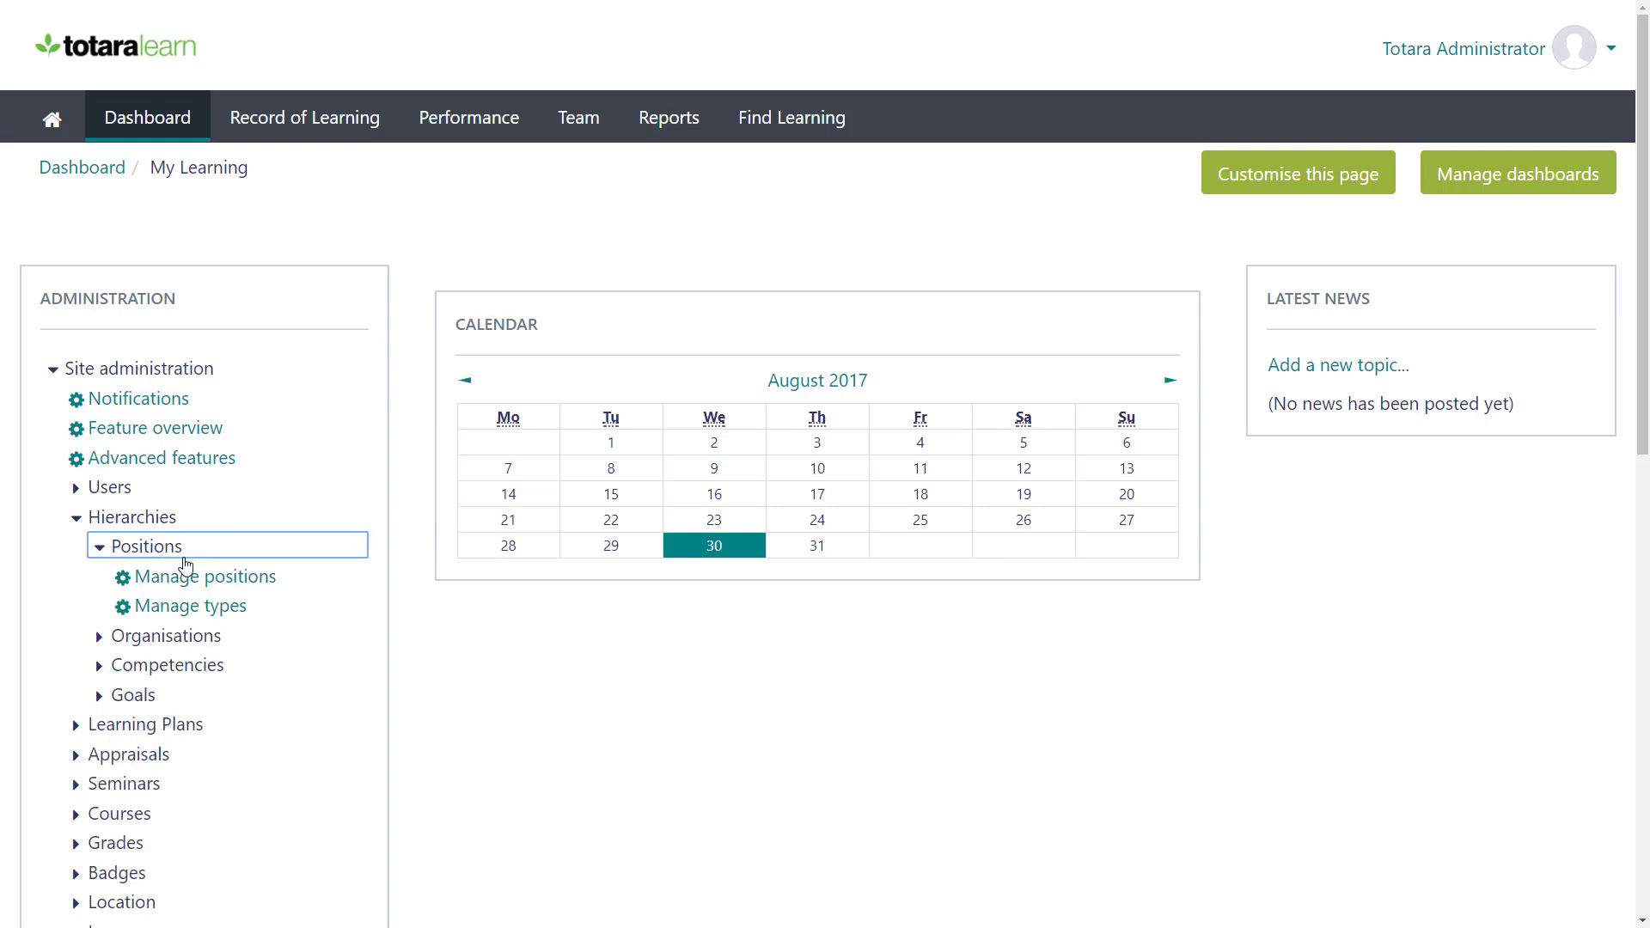
{"action": "left_click", "coordinate": [198, 576]}
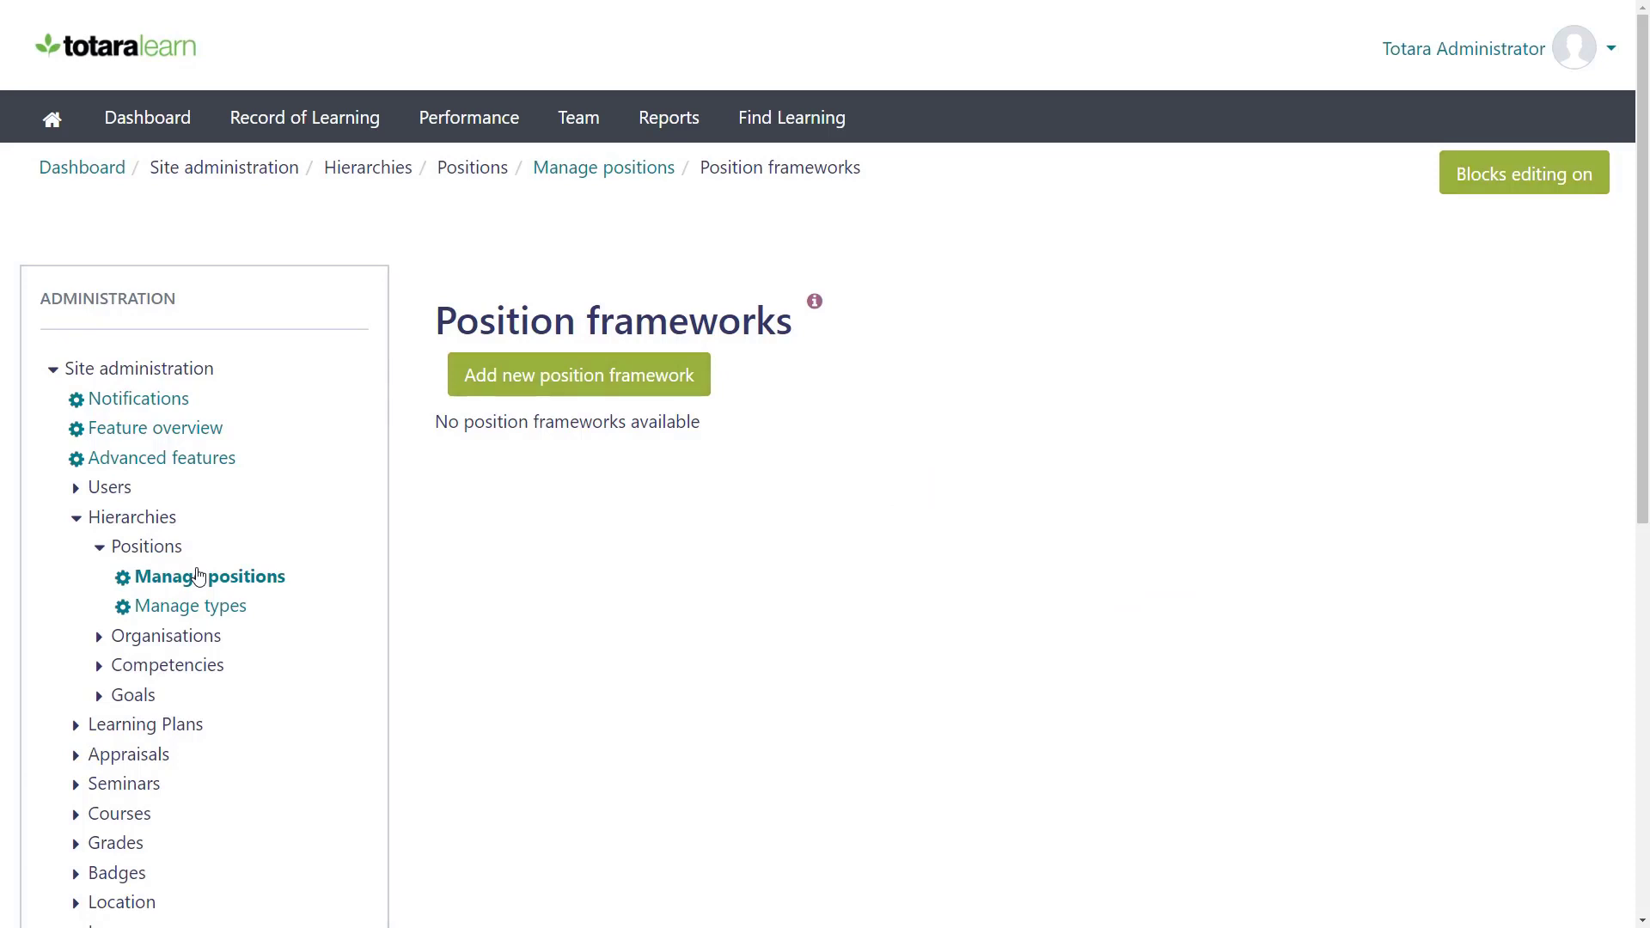
Add a new position framework named "Internal" with ID number IN1 and save it
{"action": "left_click", "coordinate": [650, 391]}
{"action": "left_click", "coordinate": [756, 409]}
{"action": "type", "text": "Internal"}
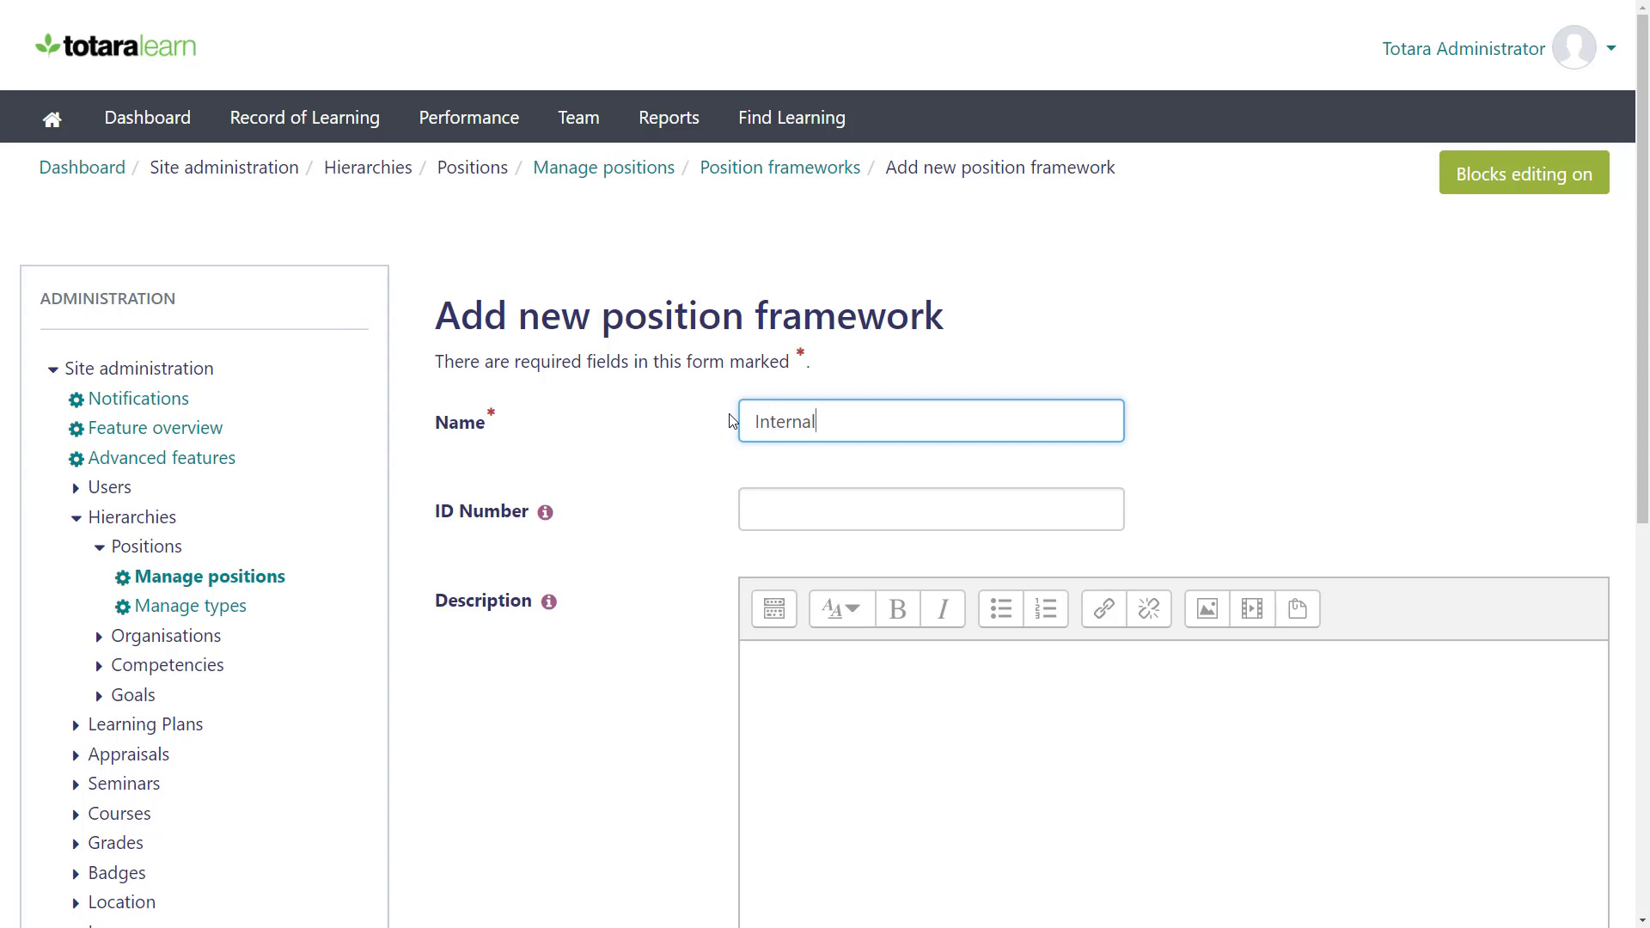
{"action": "left_click", "coordinate": [754, 507]}
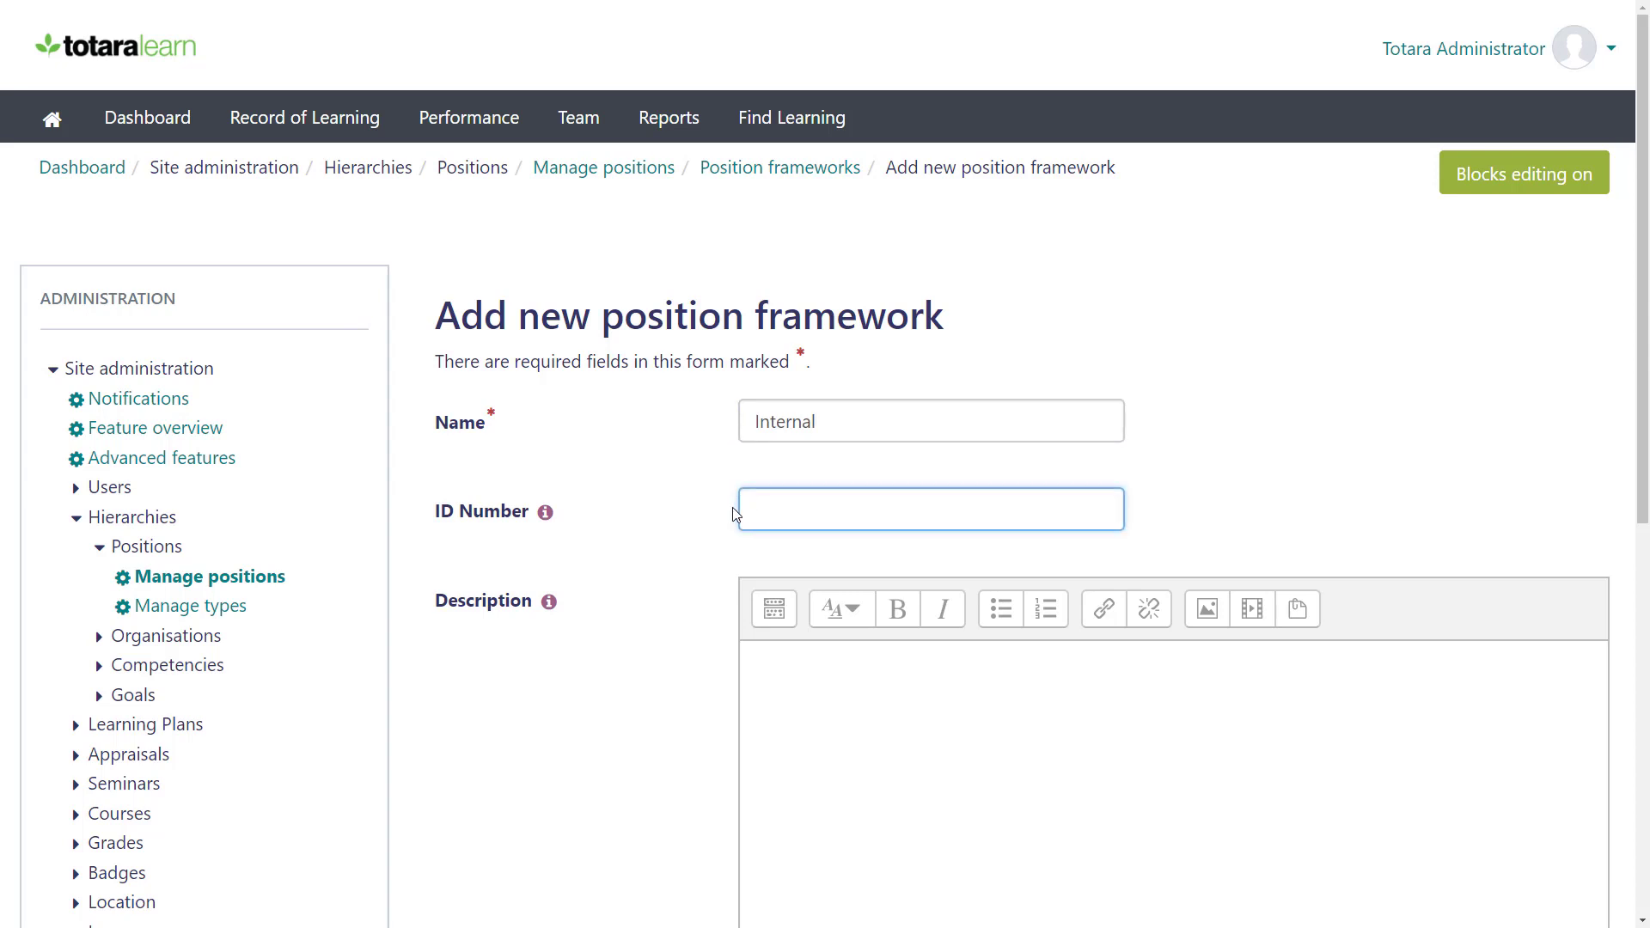
{"action": "type", "text": "IN1"}
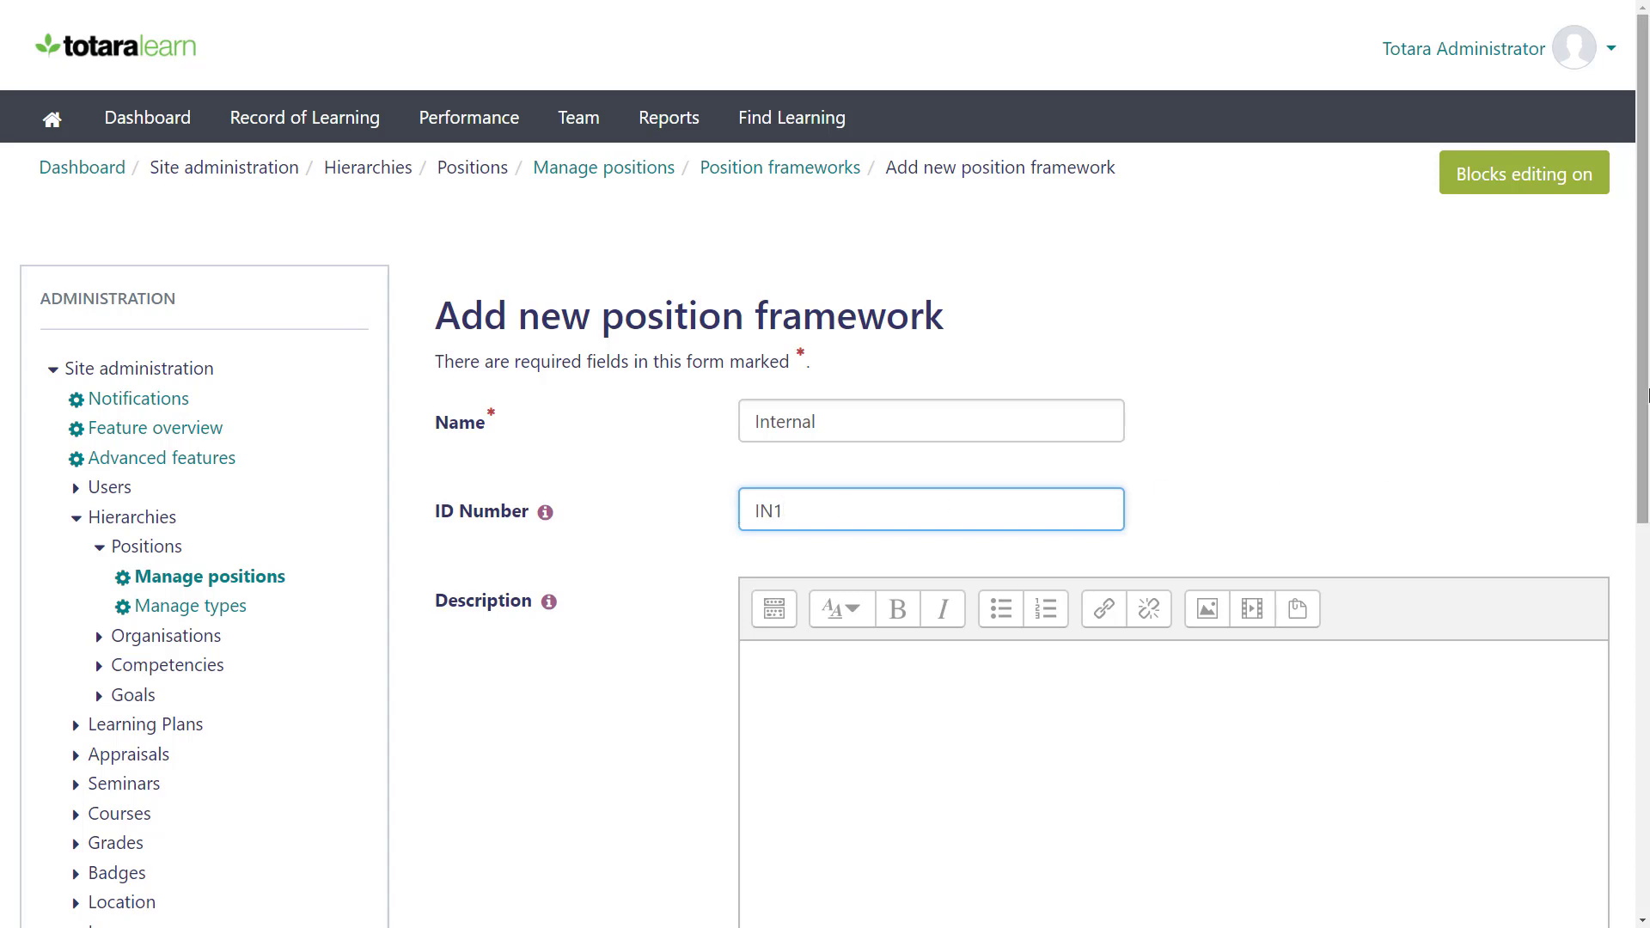
{"action": "scroll", "coordinate": [1641, 534], "scroll_direction": "down", "scroll_amount": 3}
{"action": "left_click_drag", "start_coordinate": [1641, 535], "coordinate": [1630, 711]}
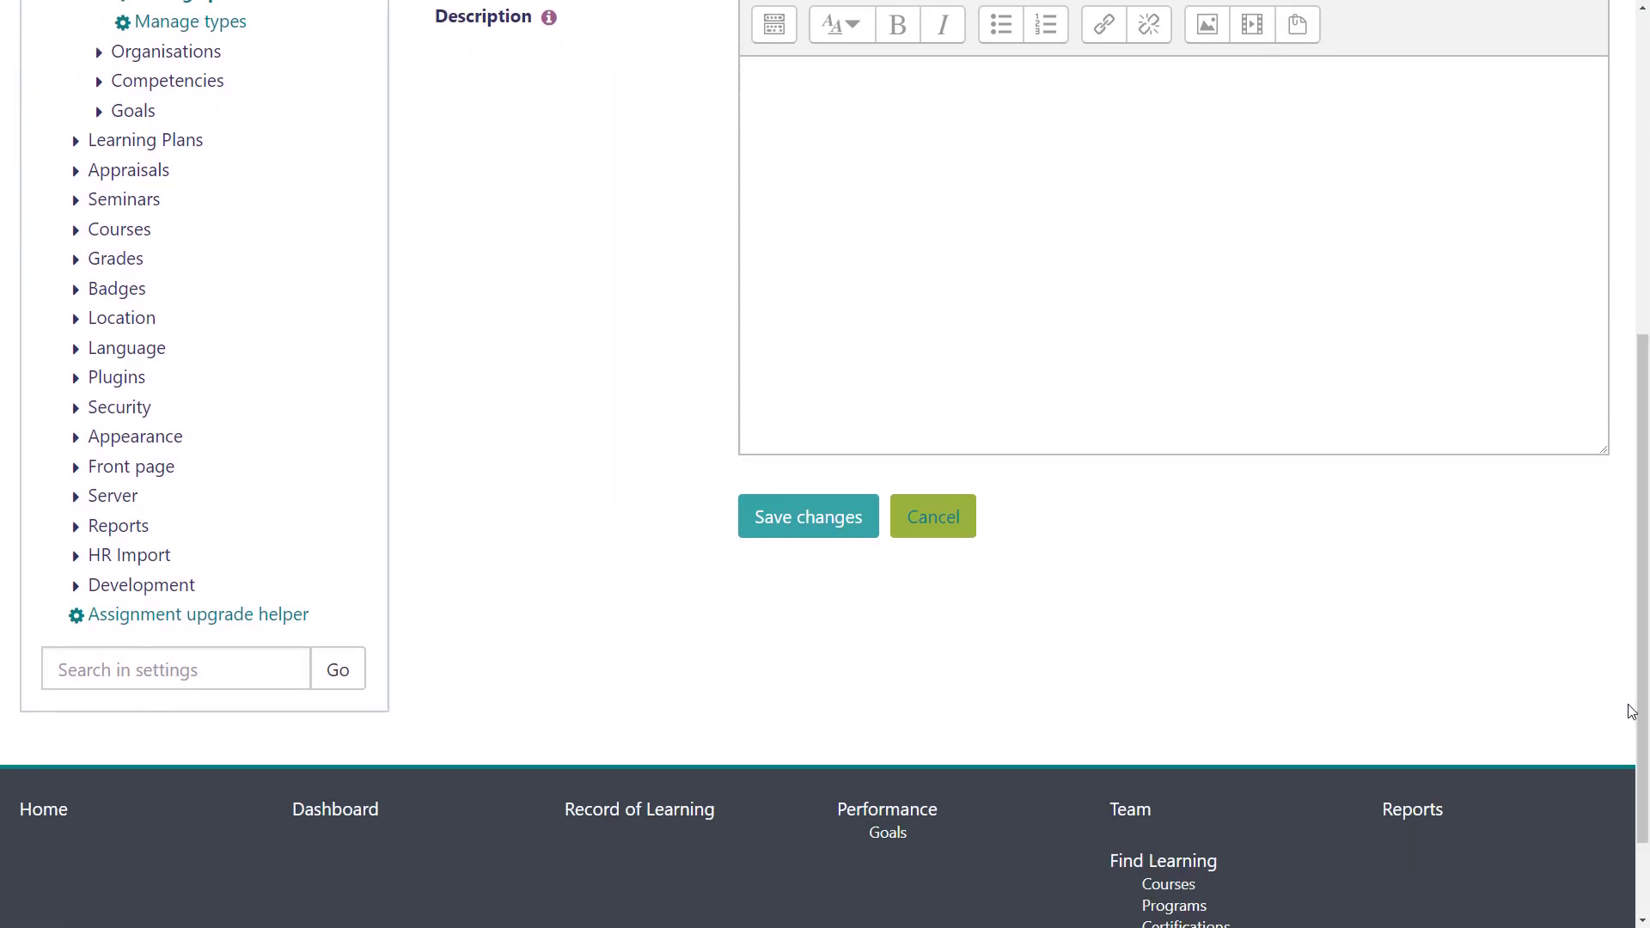
{"action": "left_click", "coordinate": [870, 533]}
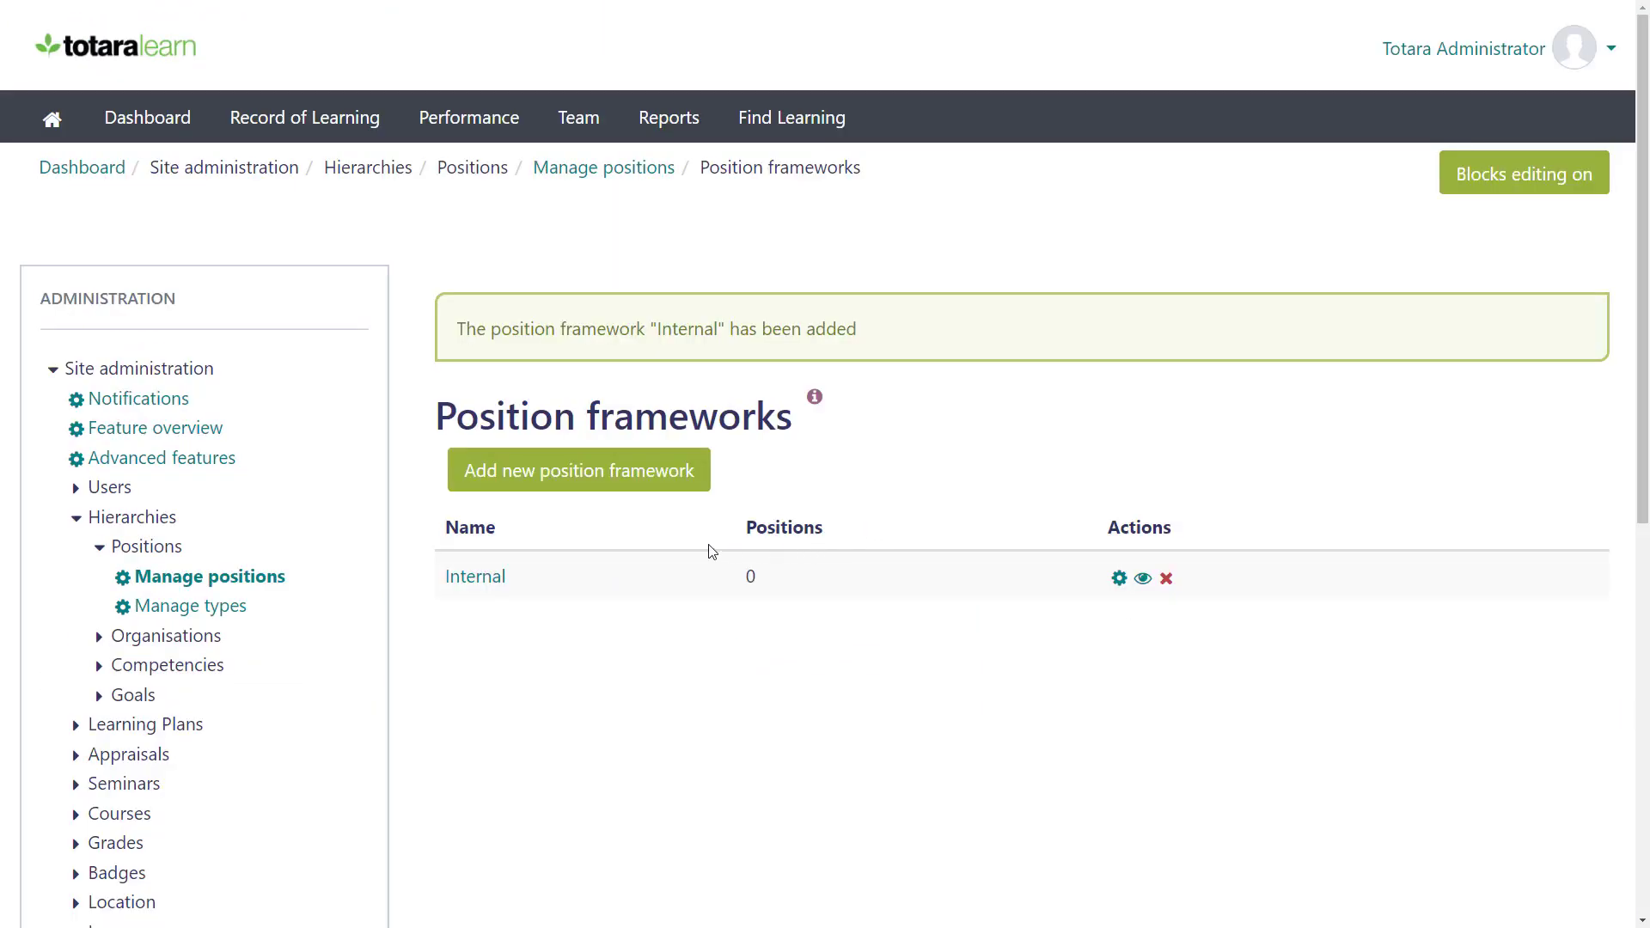
Start a new position in the Internal framework with the name CEO and position ID number 101
{"action": "left_click", "coordinate": [479, 578]}
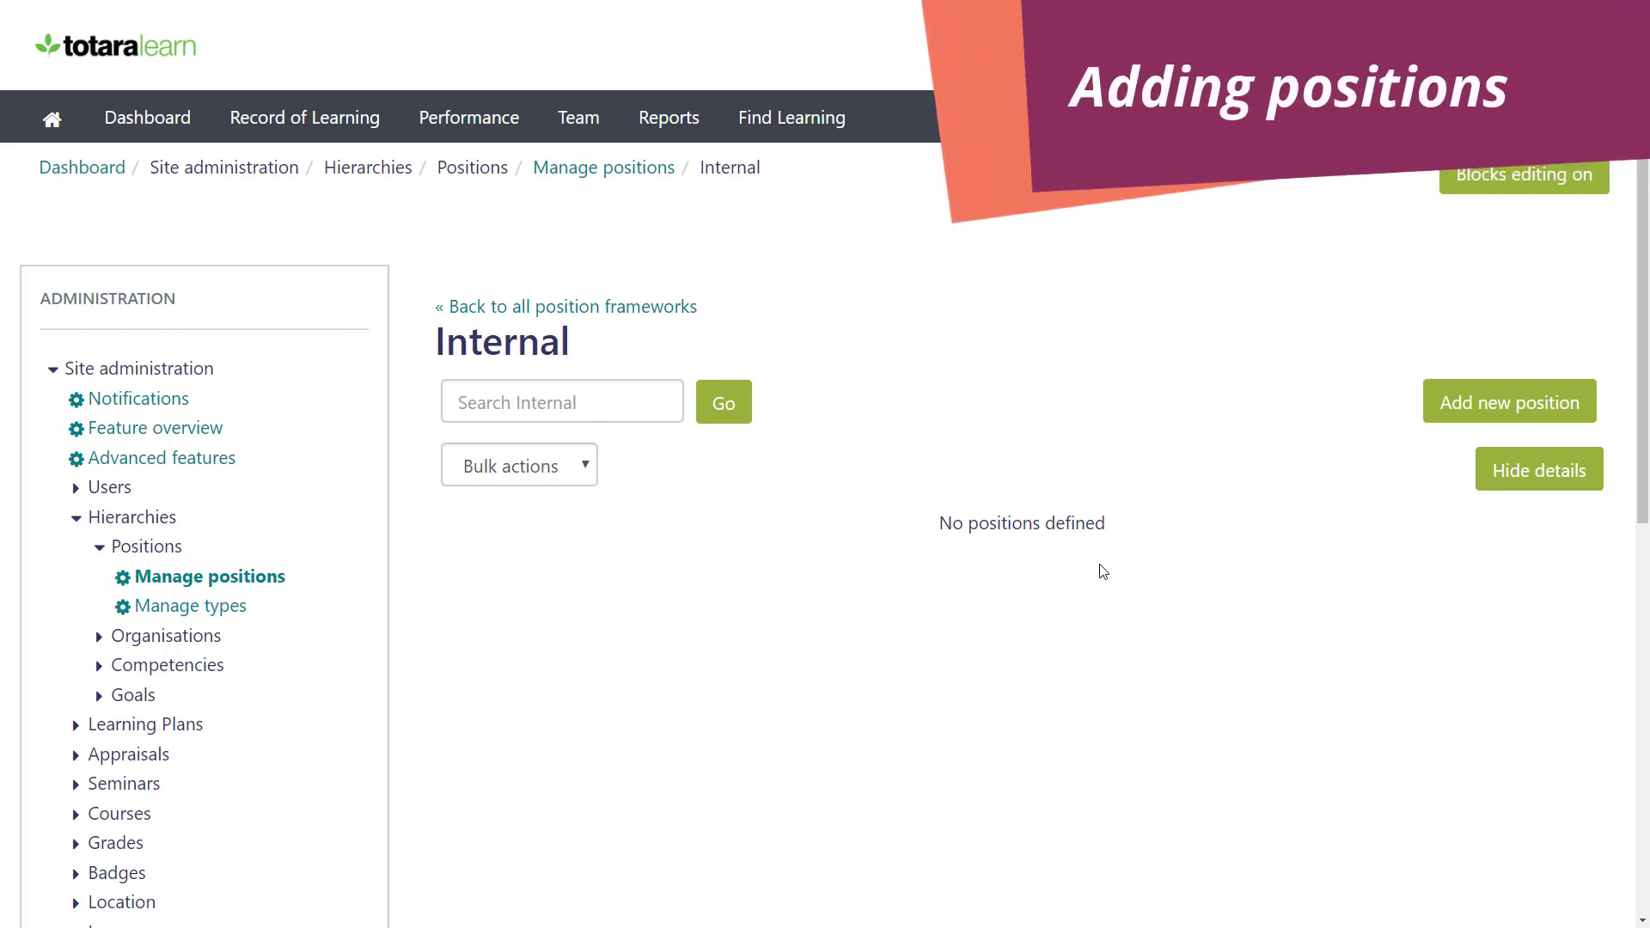
{"action": "left_click", "coordinate": [1500, 403]}
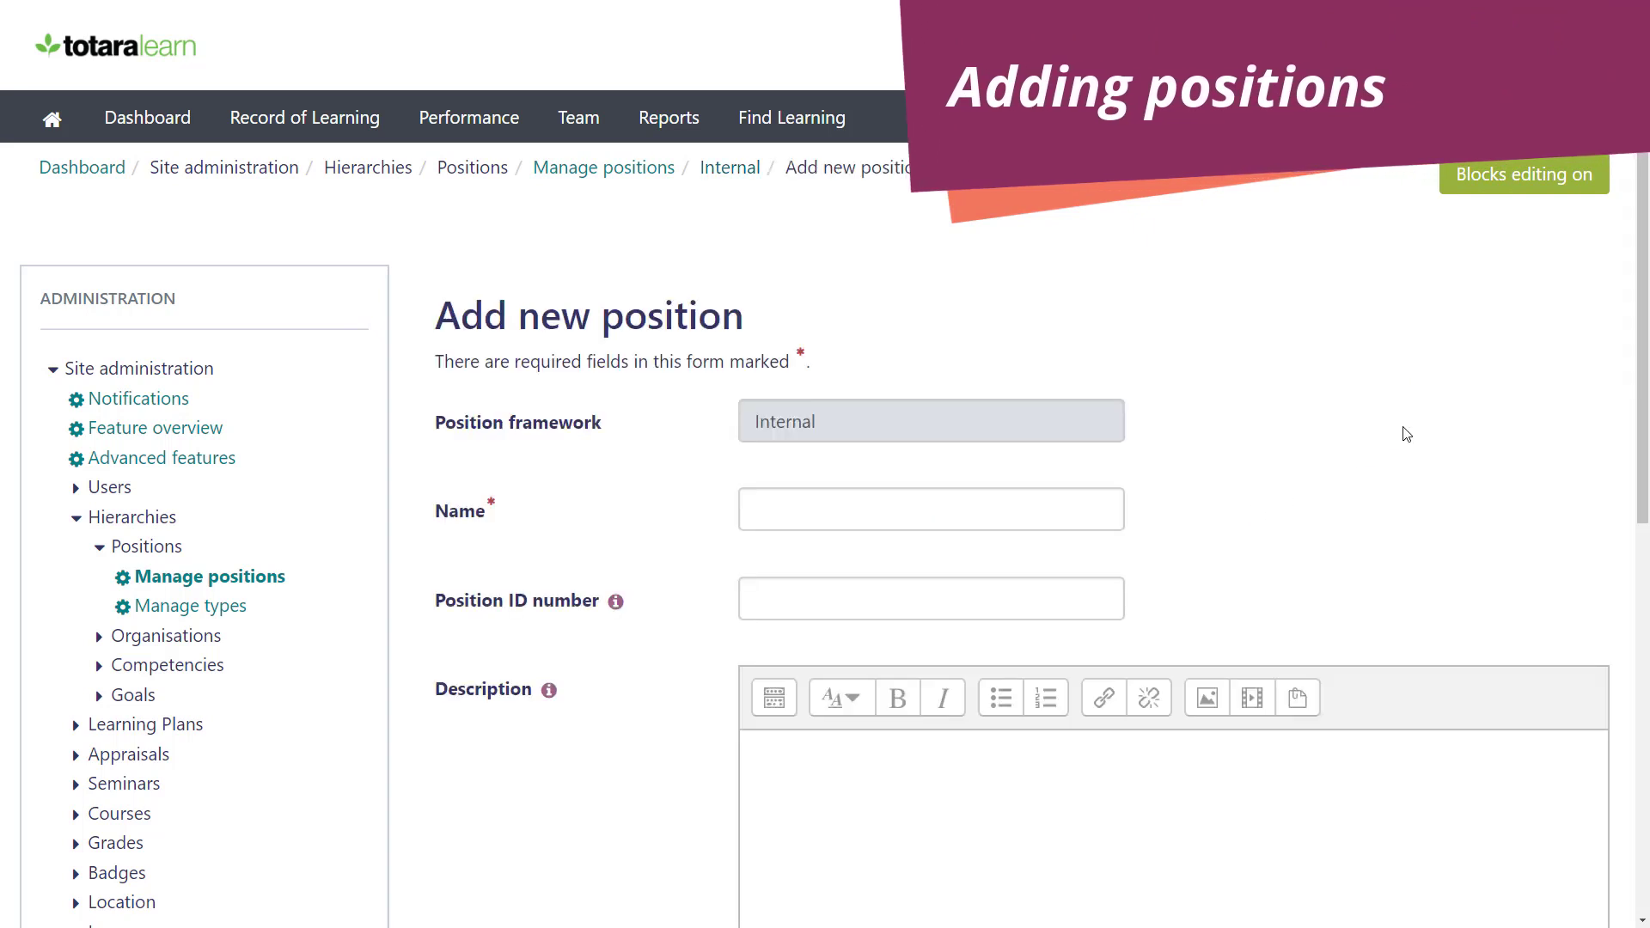
{"action": "left_click", "coordinate": [1119, 510]}
{"action": "type", "text": "CEO"}
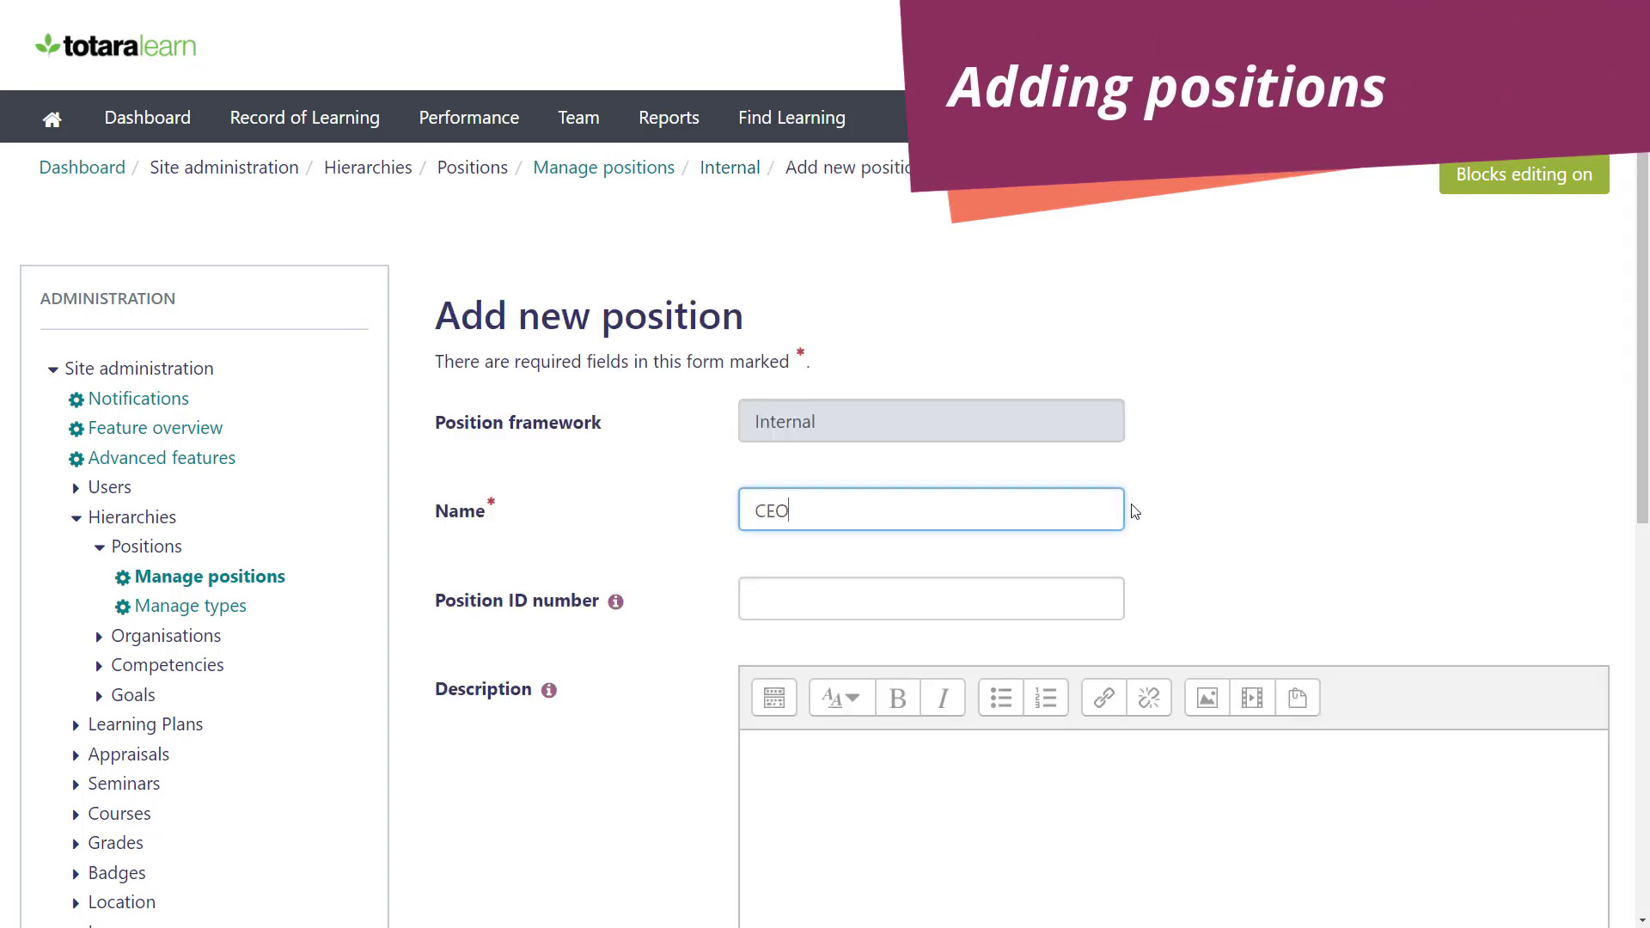
{"action": "left_click", "coordinate": [1132, 511]}
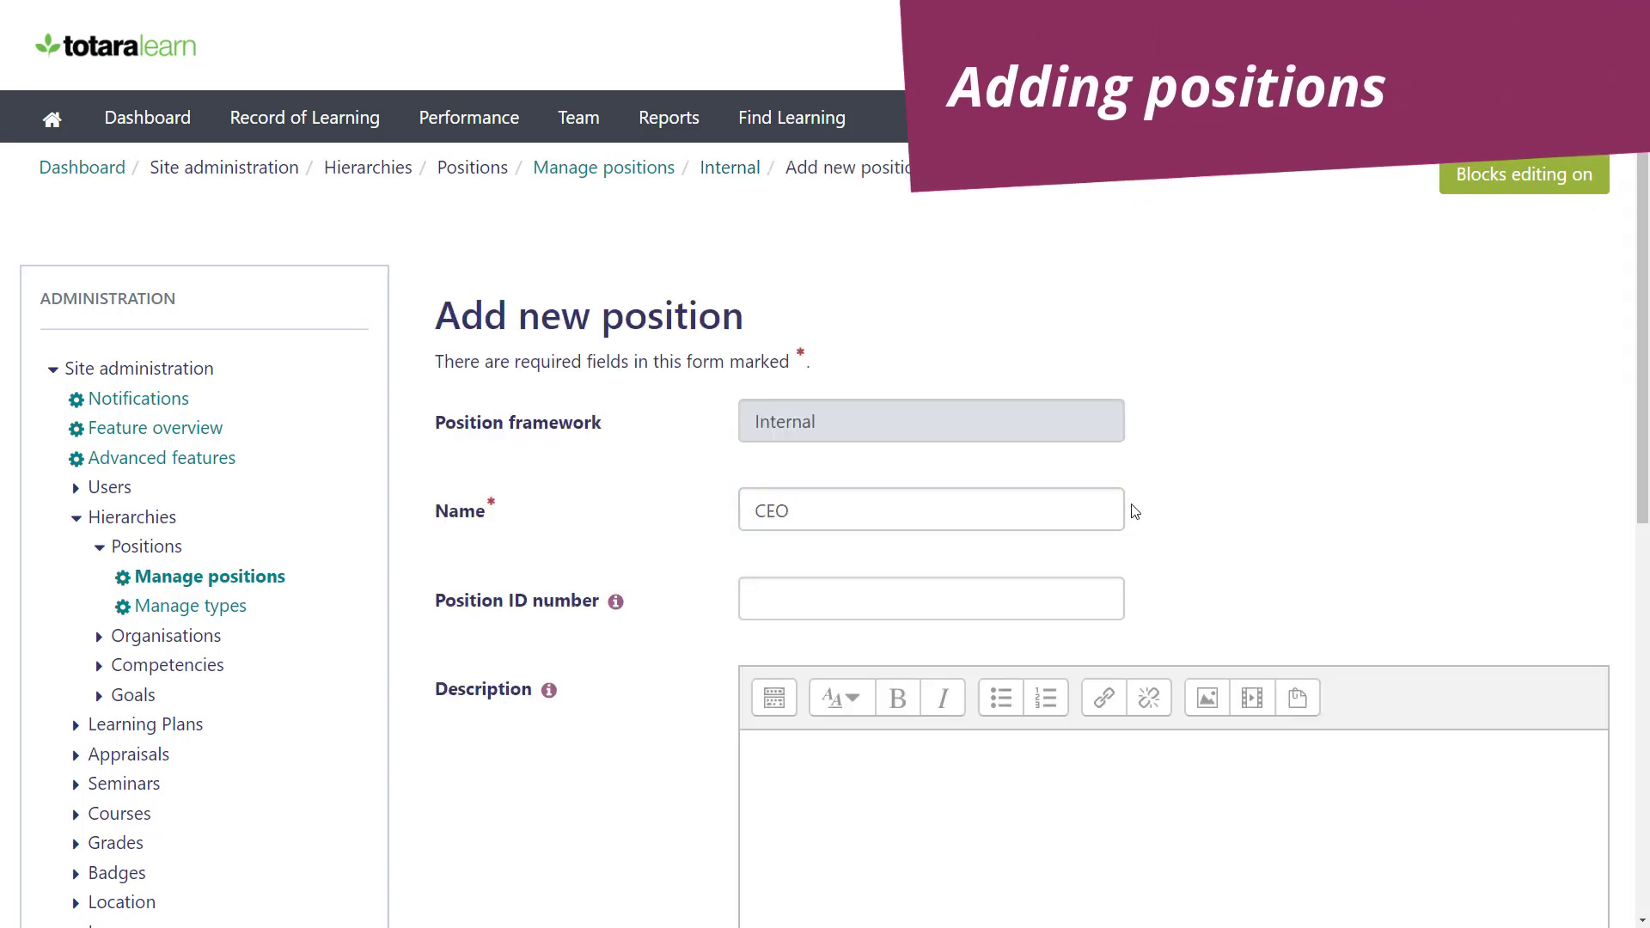
{"action": "left_click", "coordinate": [1082, 590]}
{"action": "type", "text": "101"}
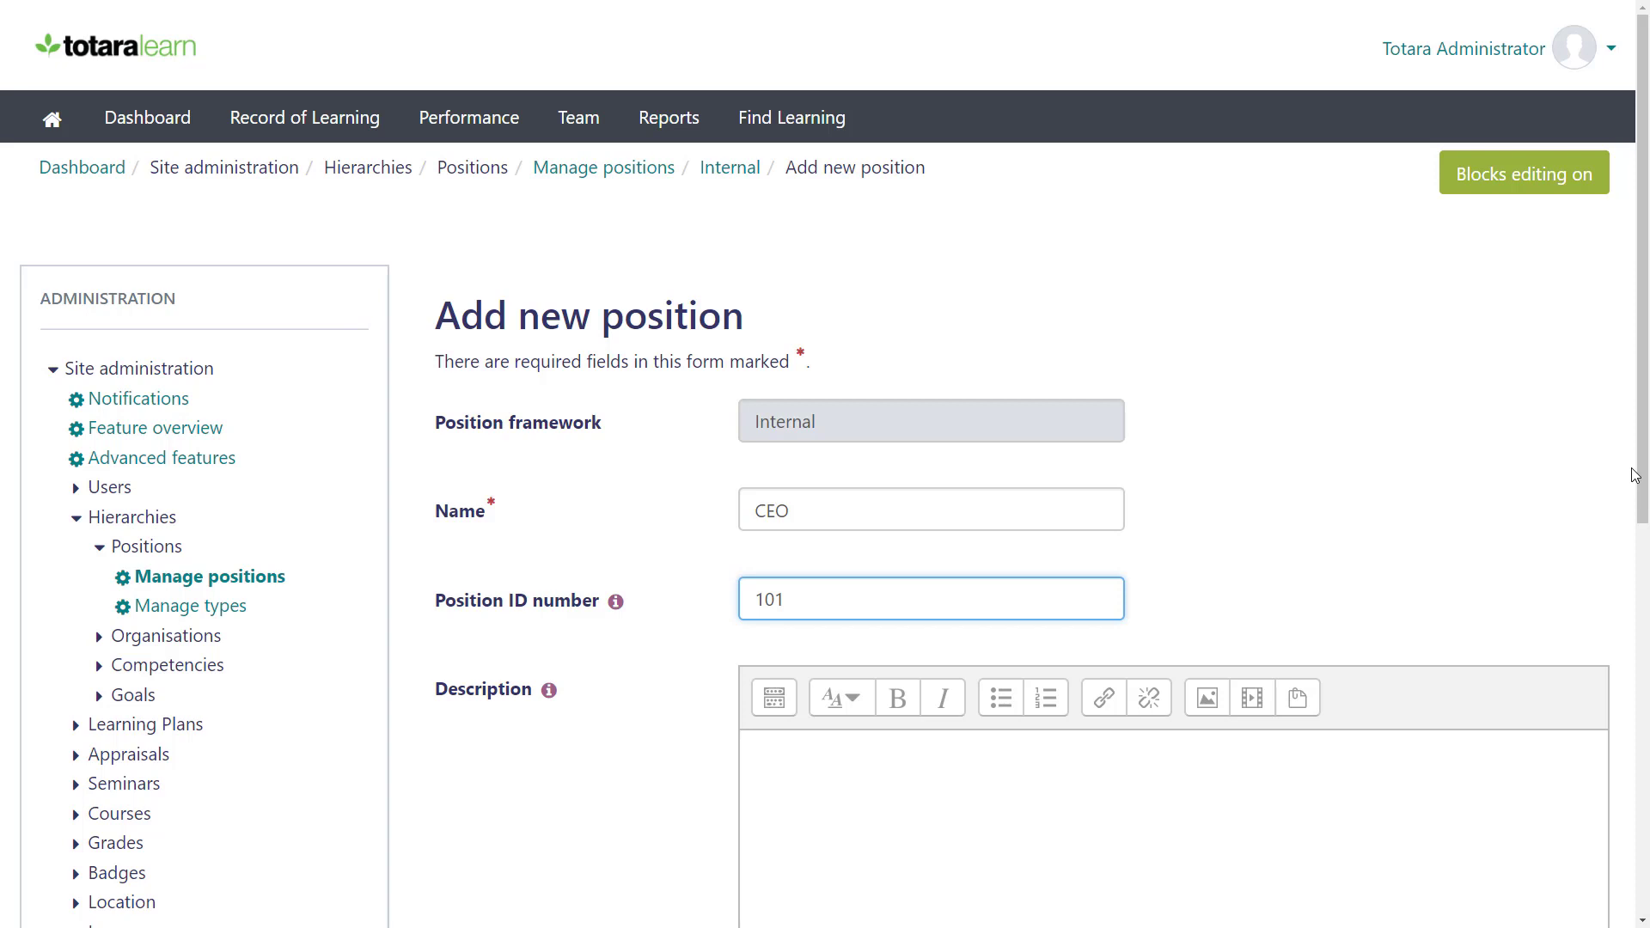
Describe the CEO position as "Chief Executive Officer, accountability for the business." and save it
{"action": "left_click_drag", "start_coordinate": [1634, 475], "coordinate": [1636, 679]}
{"action": "left_click", "coordinate": [1561, 442]}
{"action": "type", "text": "Chie"}
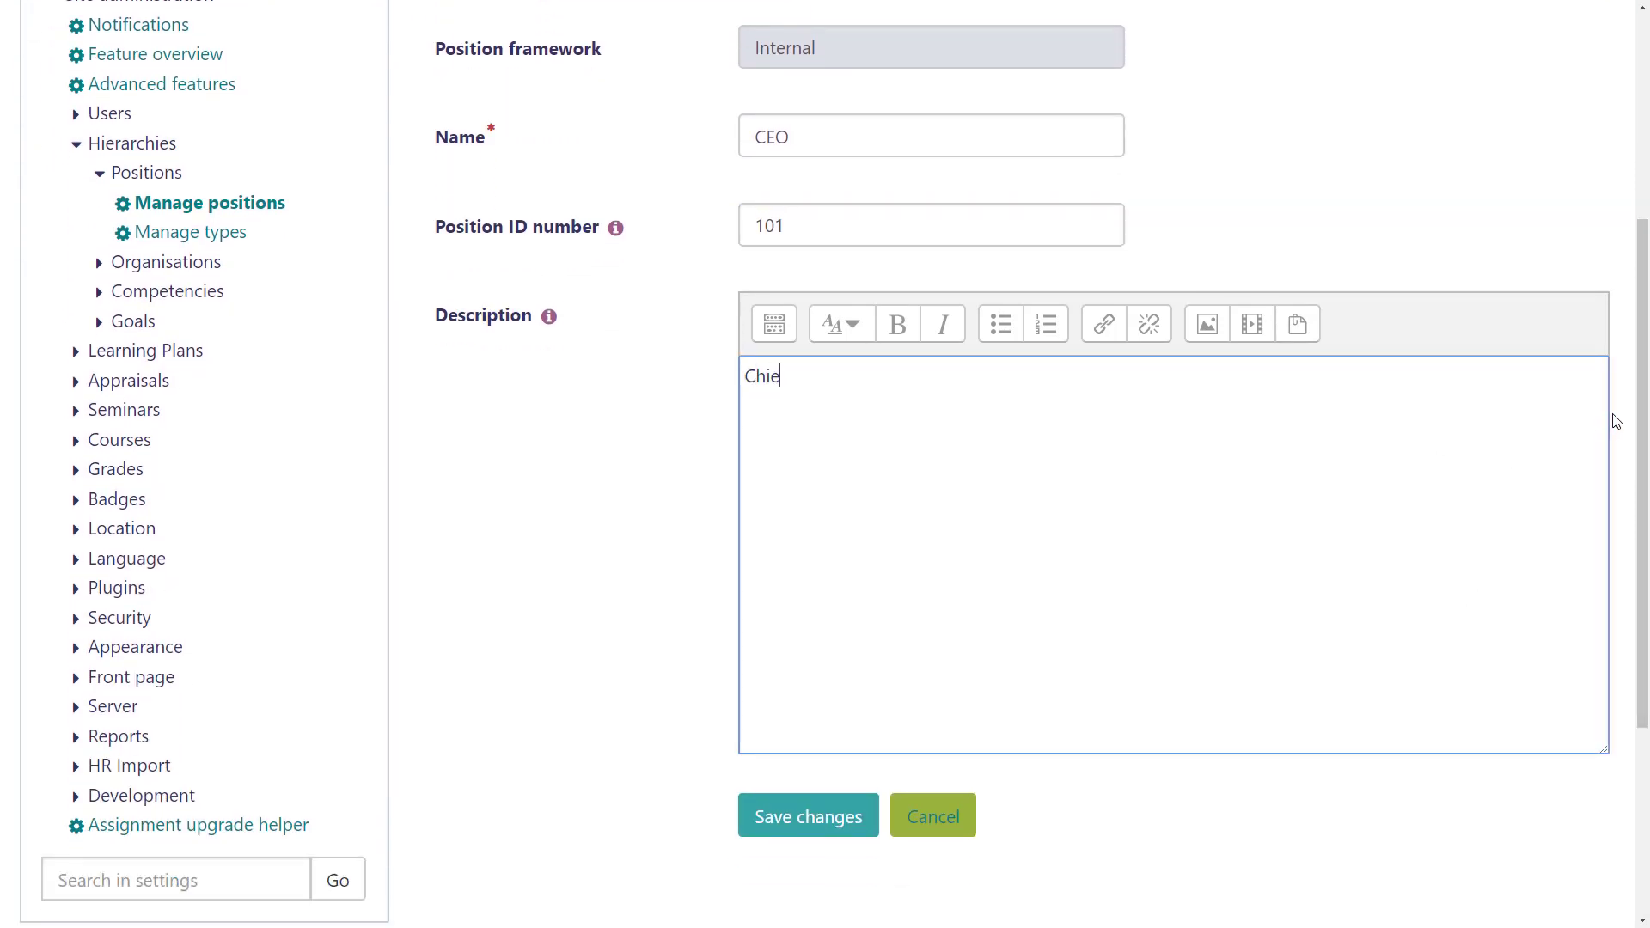
{"action": "type", "text": "f Executive Officer,"}
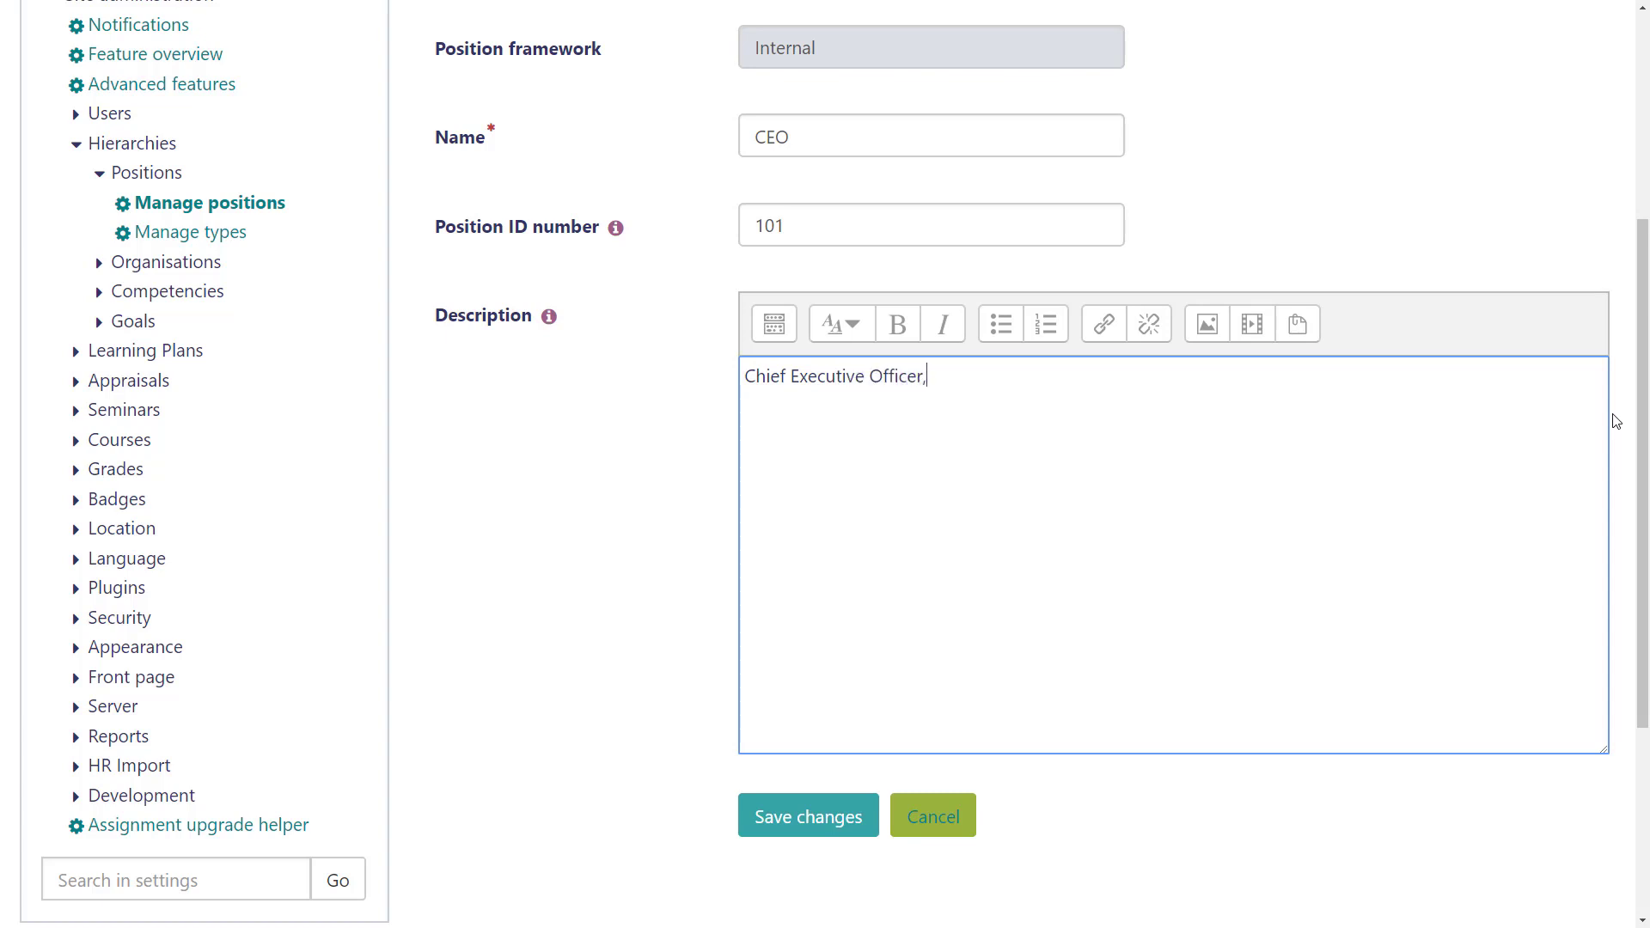
{"action": "type", "text": " accountabi"}
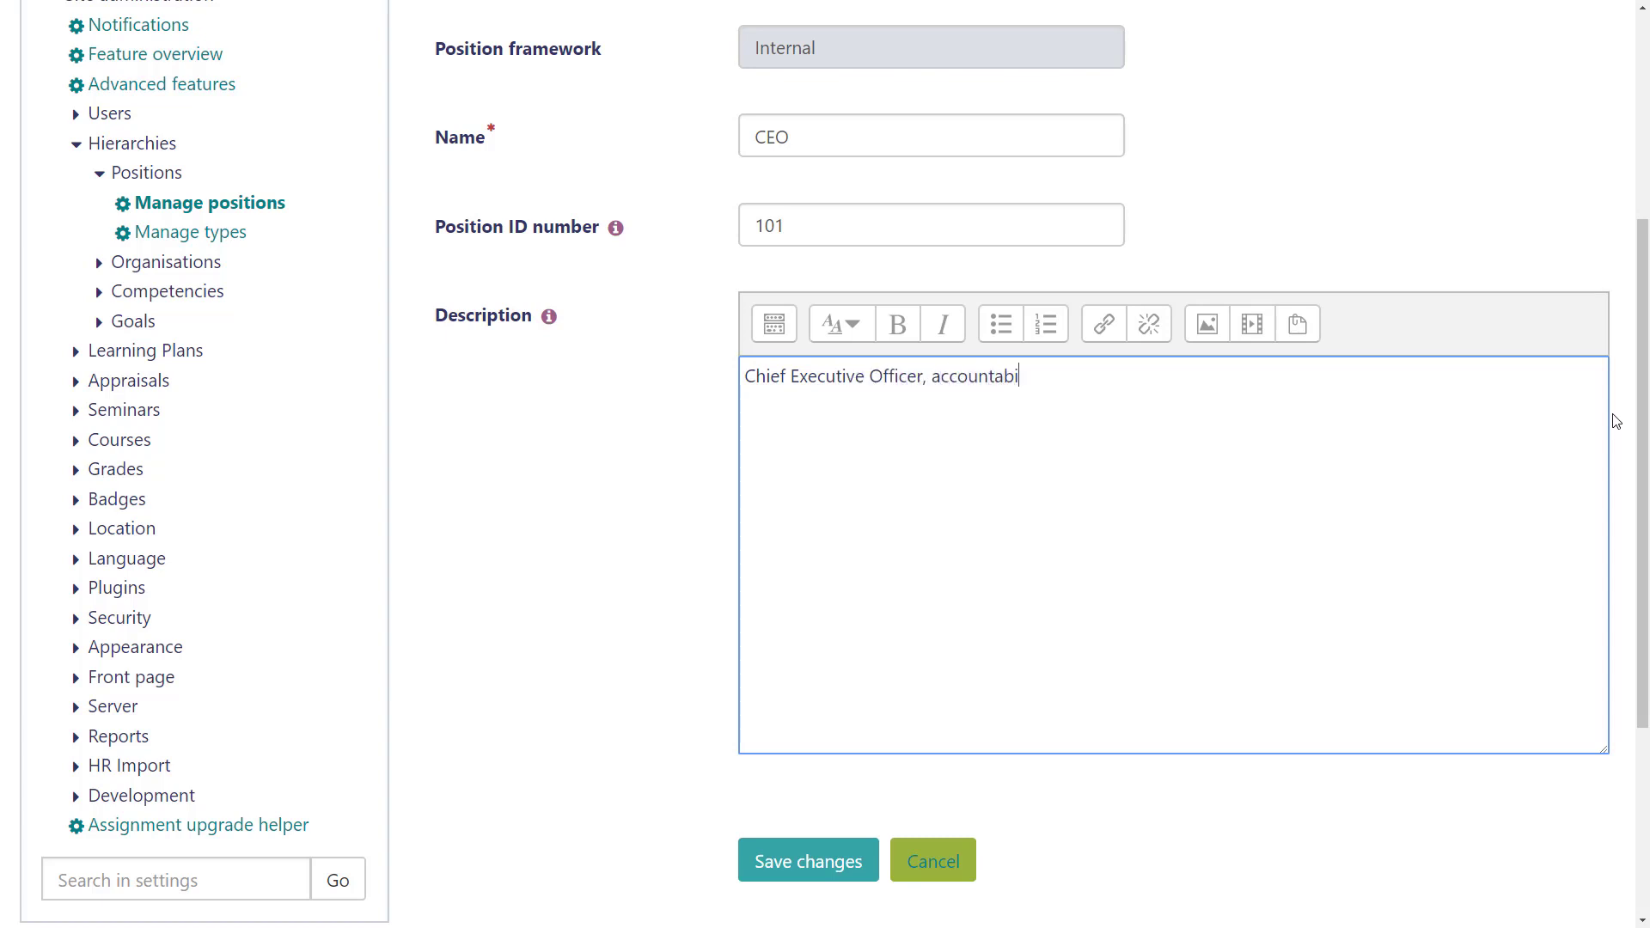
{"action": "type", "text": "lity for the business."}
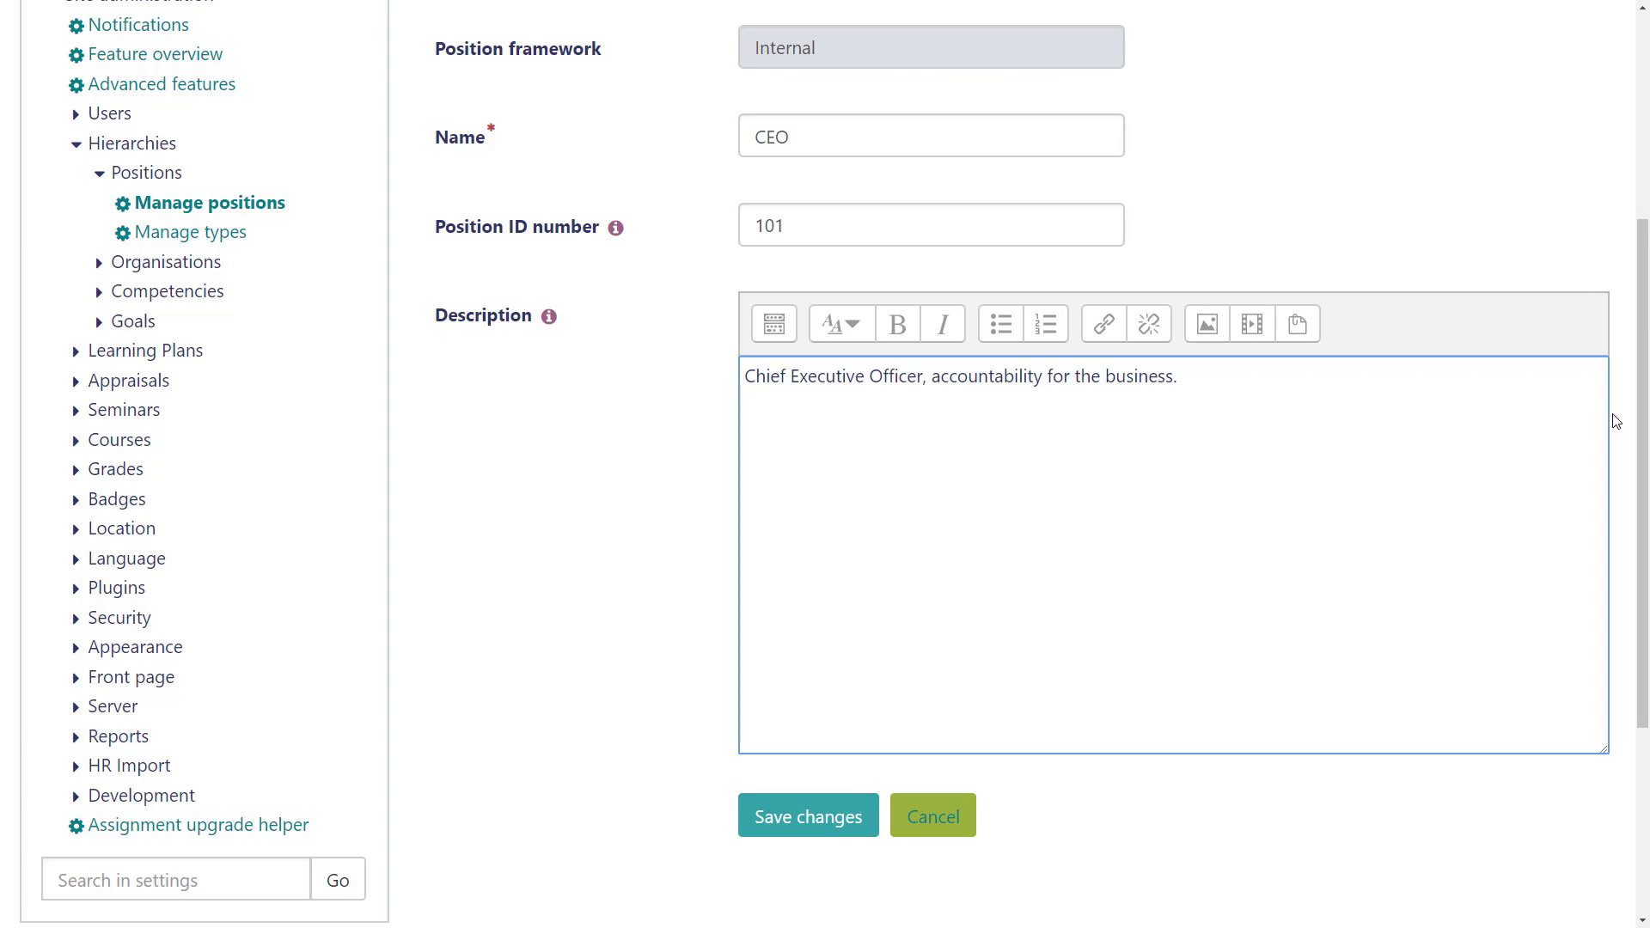
{"action": "left_click_drag", "start_coordinate": [1643, 424], "coordinate": [1643, 610]}
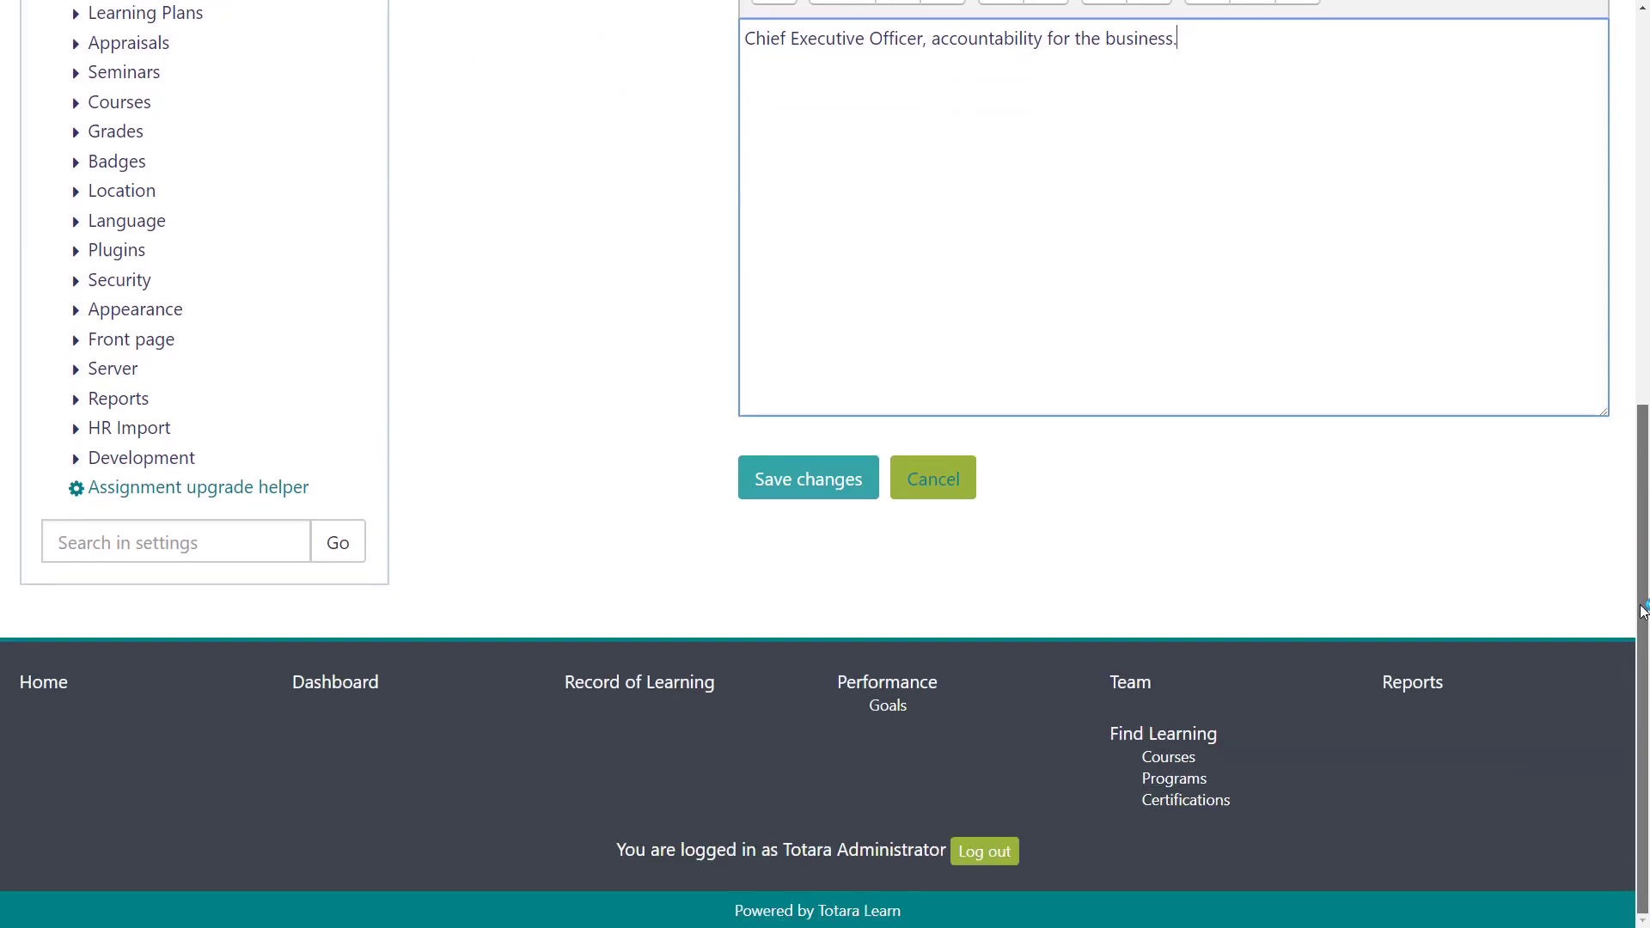
{"action": "left_click", "coordinate": [744, 493]}
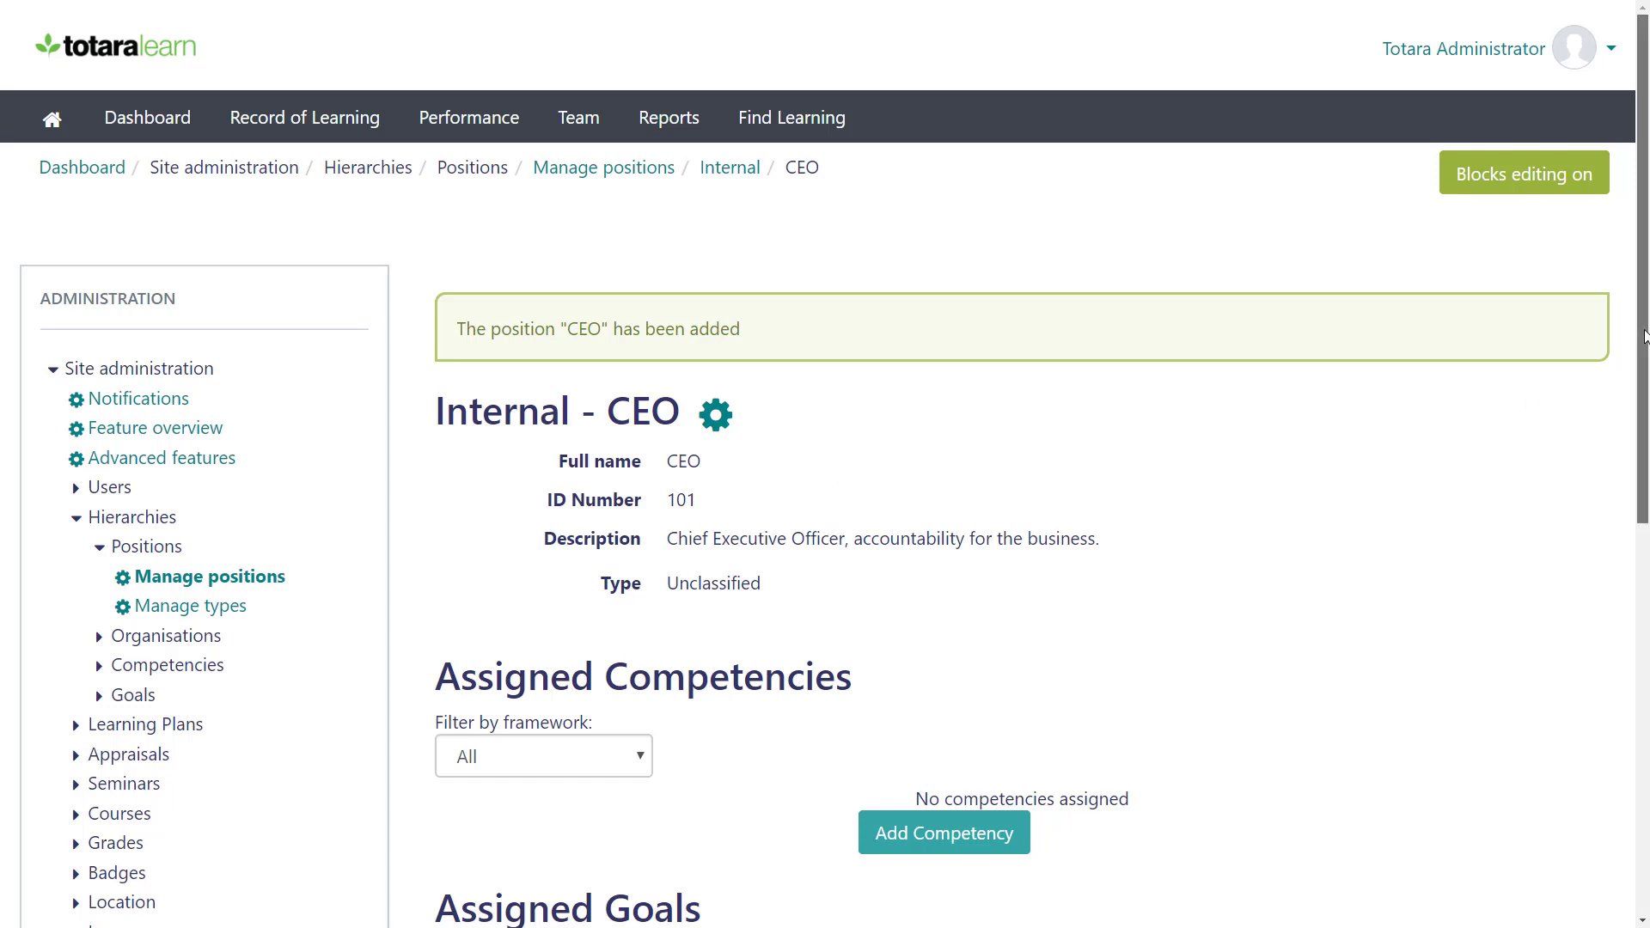
Return to the Internal framework and start a new position named Director with parent CEO and position ID number 102
{"action": "left_click_drag", "start_coordinate": [1643, 336], "coordinate": [1643, 659]}
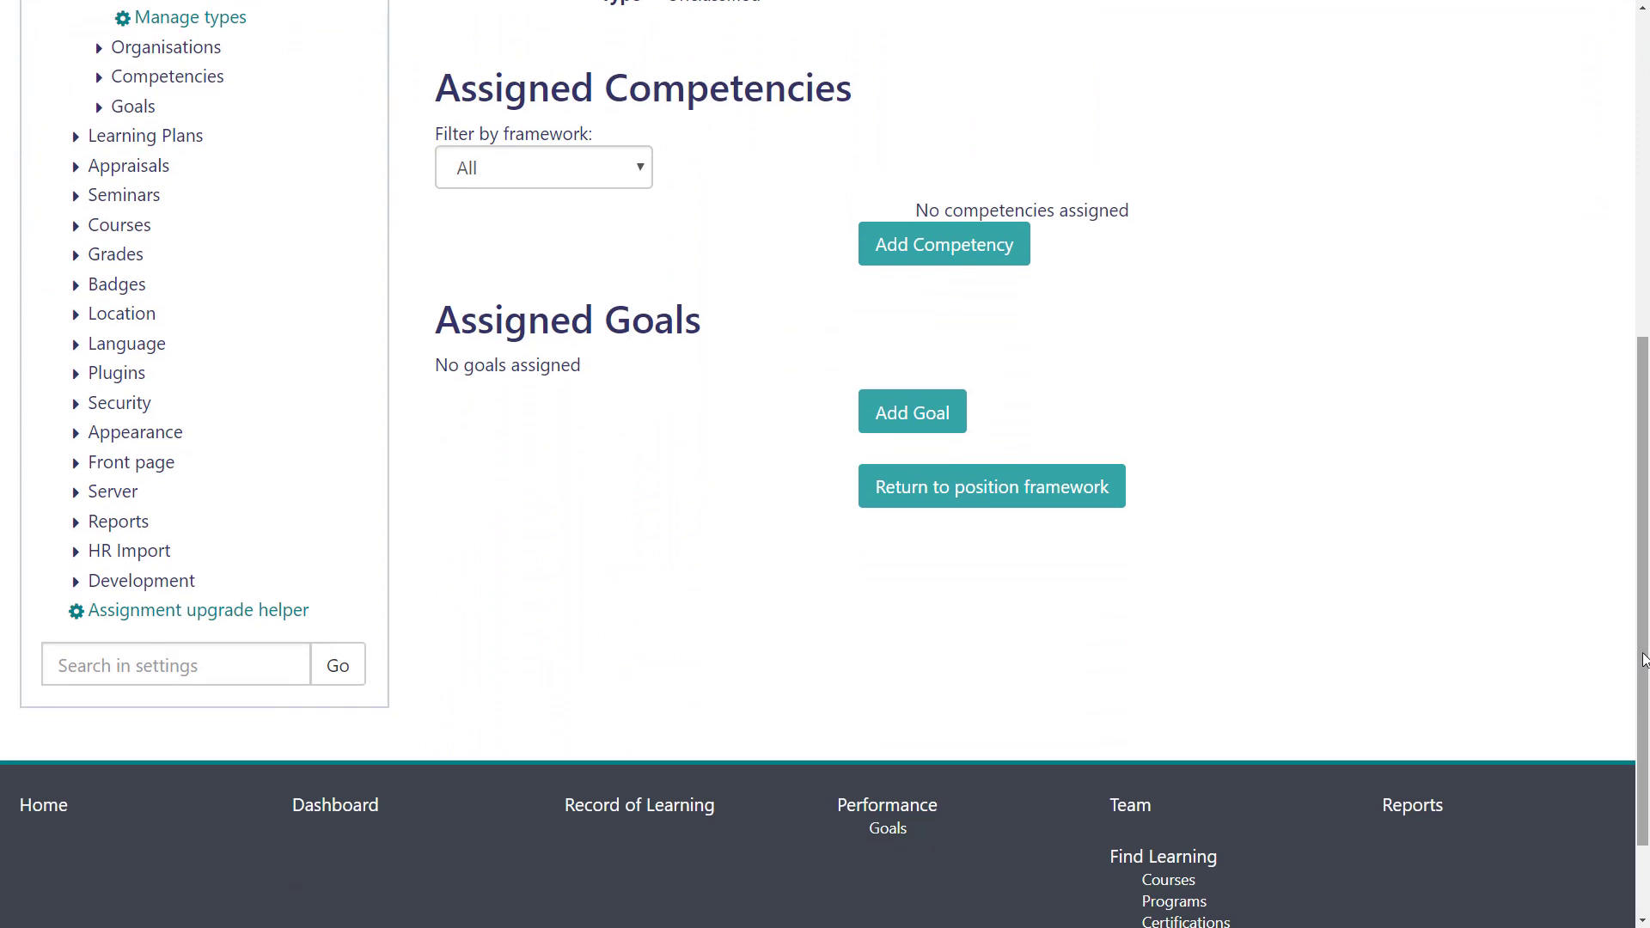
{"action": "left_click", "coordinate": [1095, 488]}
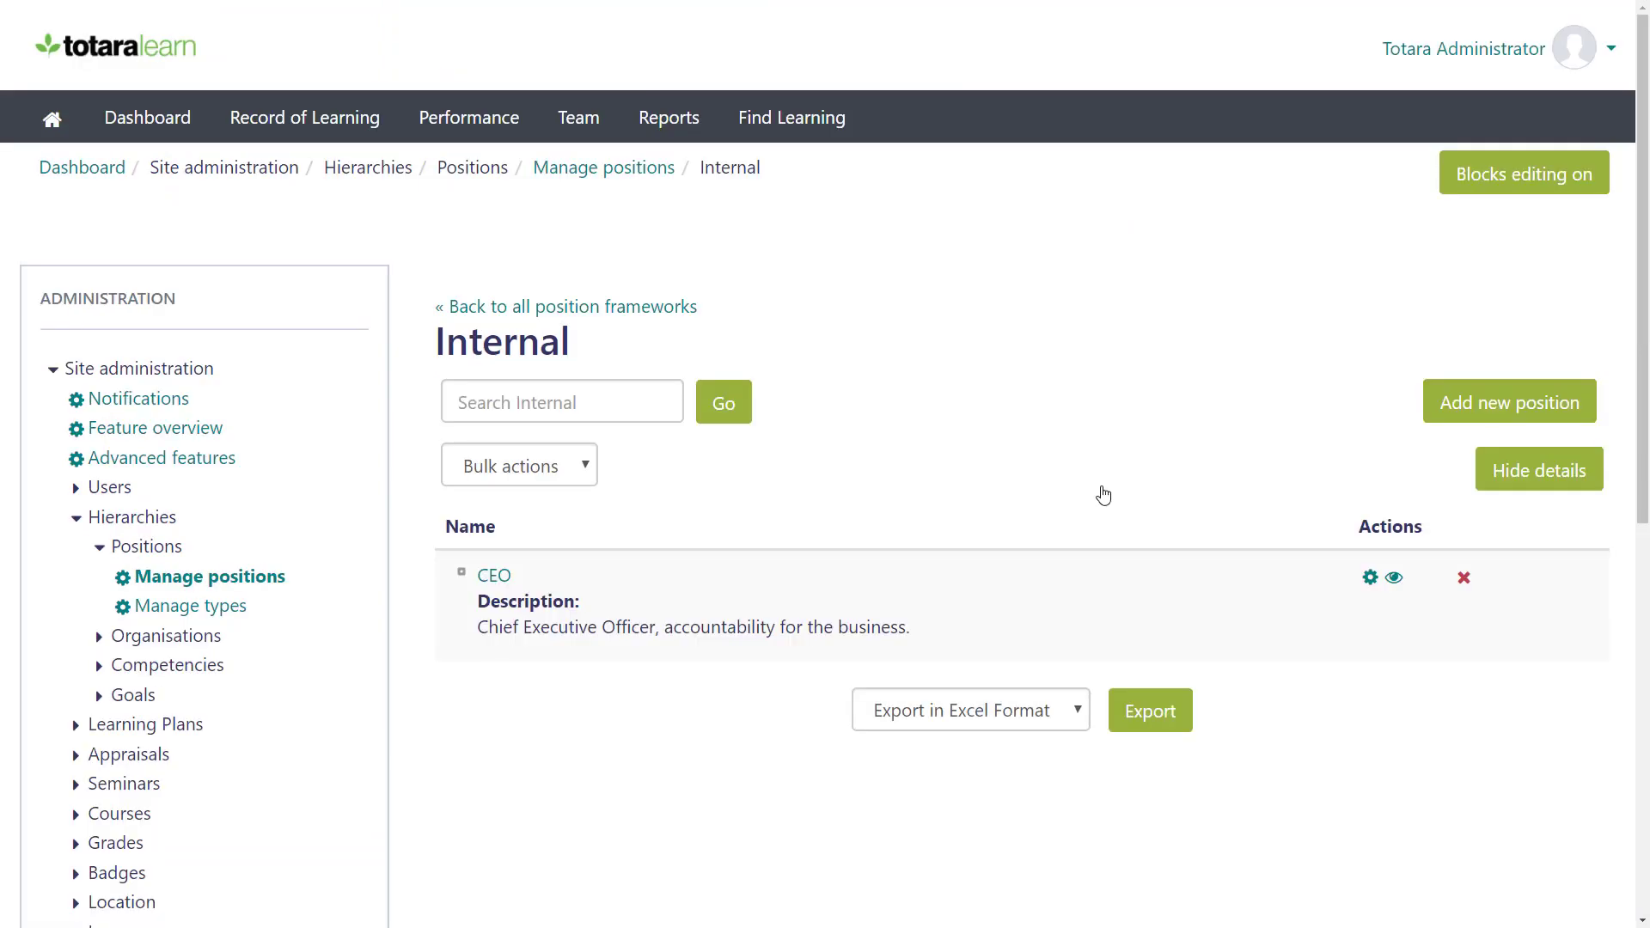
{"action": "left_click", "coordinate": [1477, 411]}
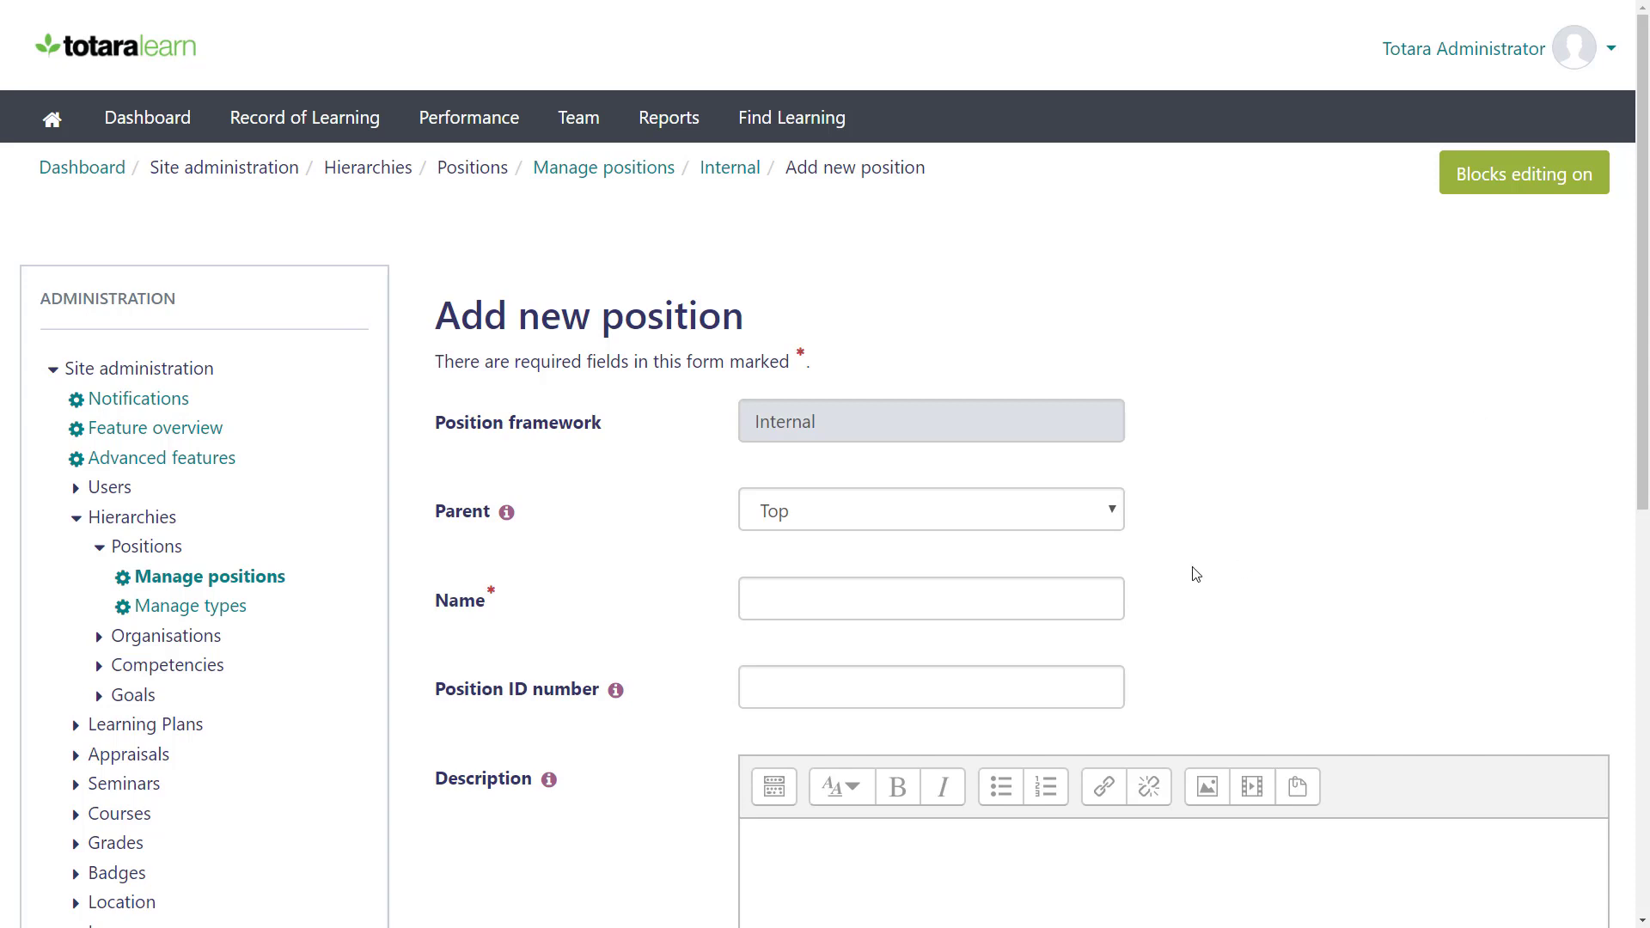
{"action": "left_click", "coordinate": [1118, 600]}
{"action": "type", "text": "Director"}
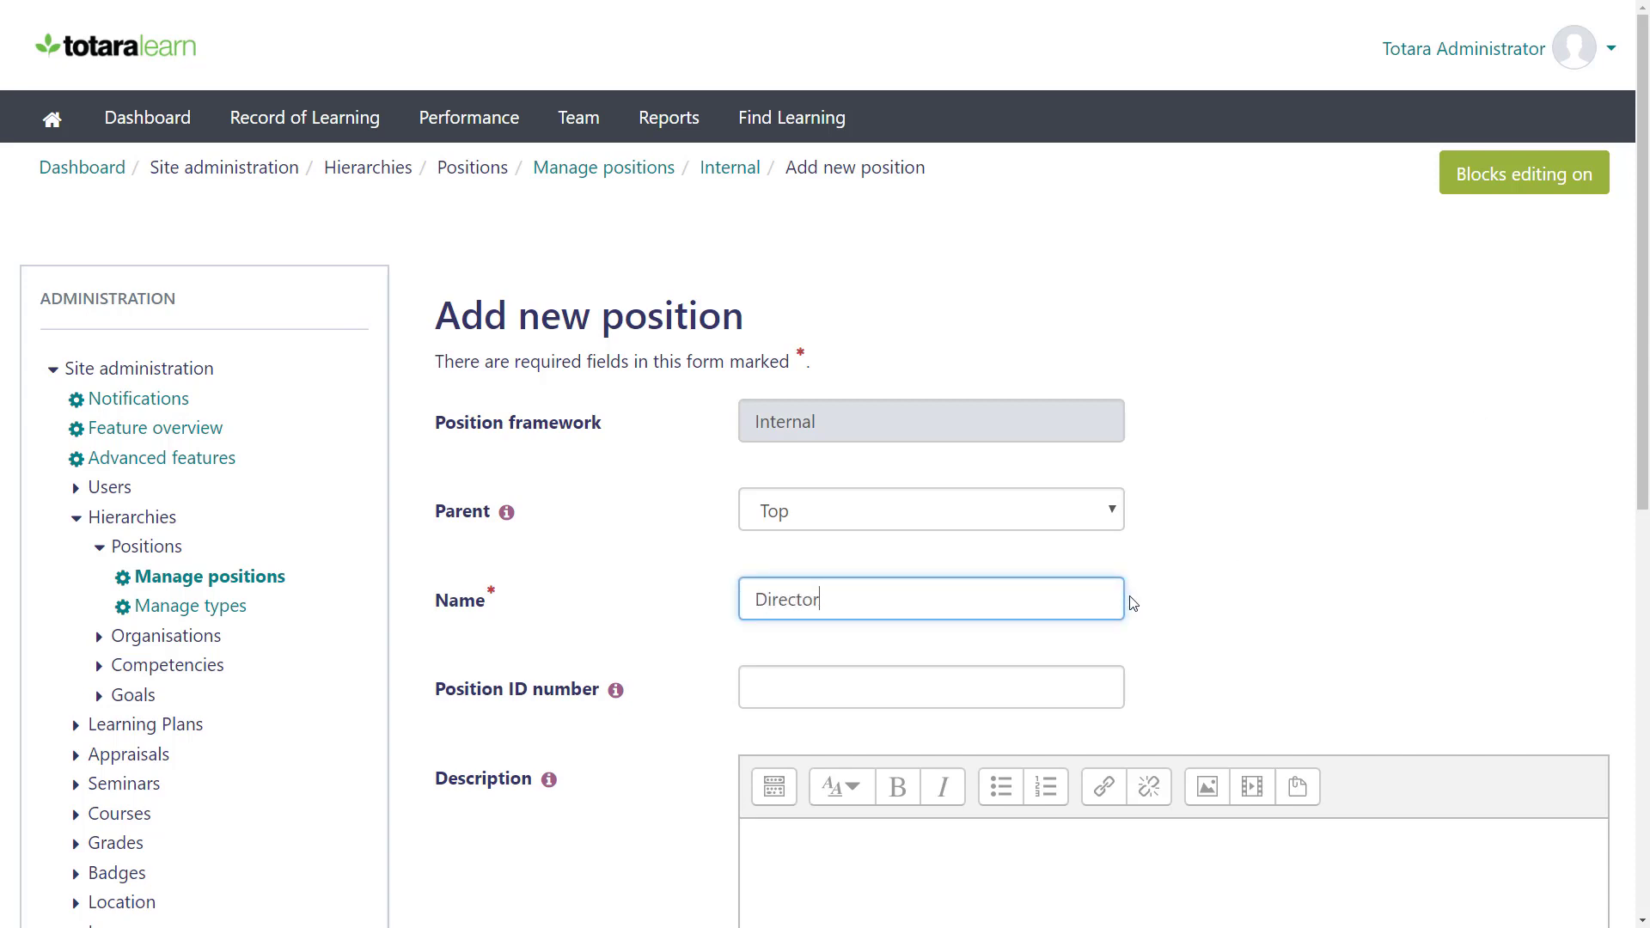
{"action": "left_click", "coordinate": [1121, 519]}
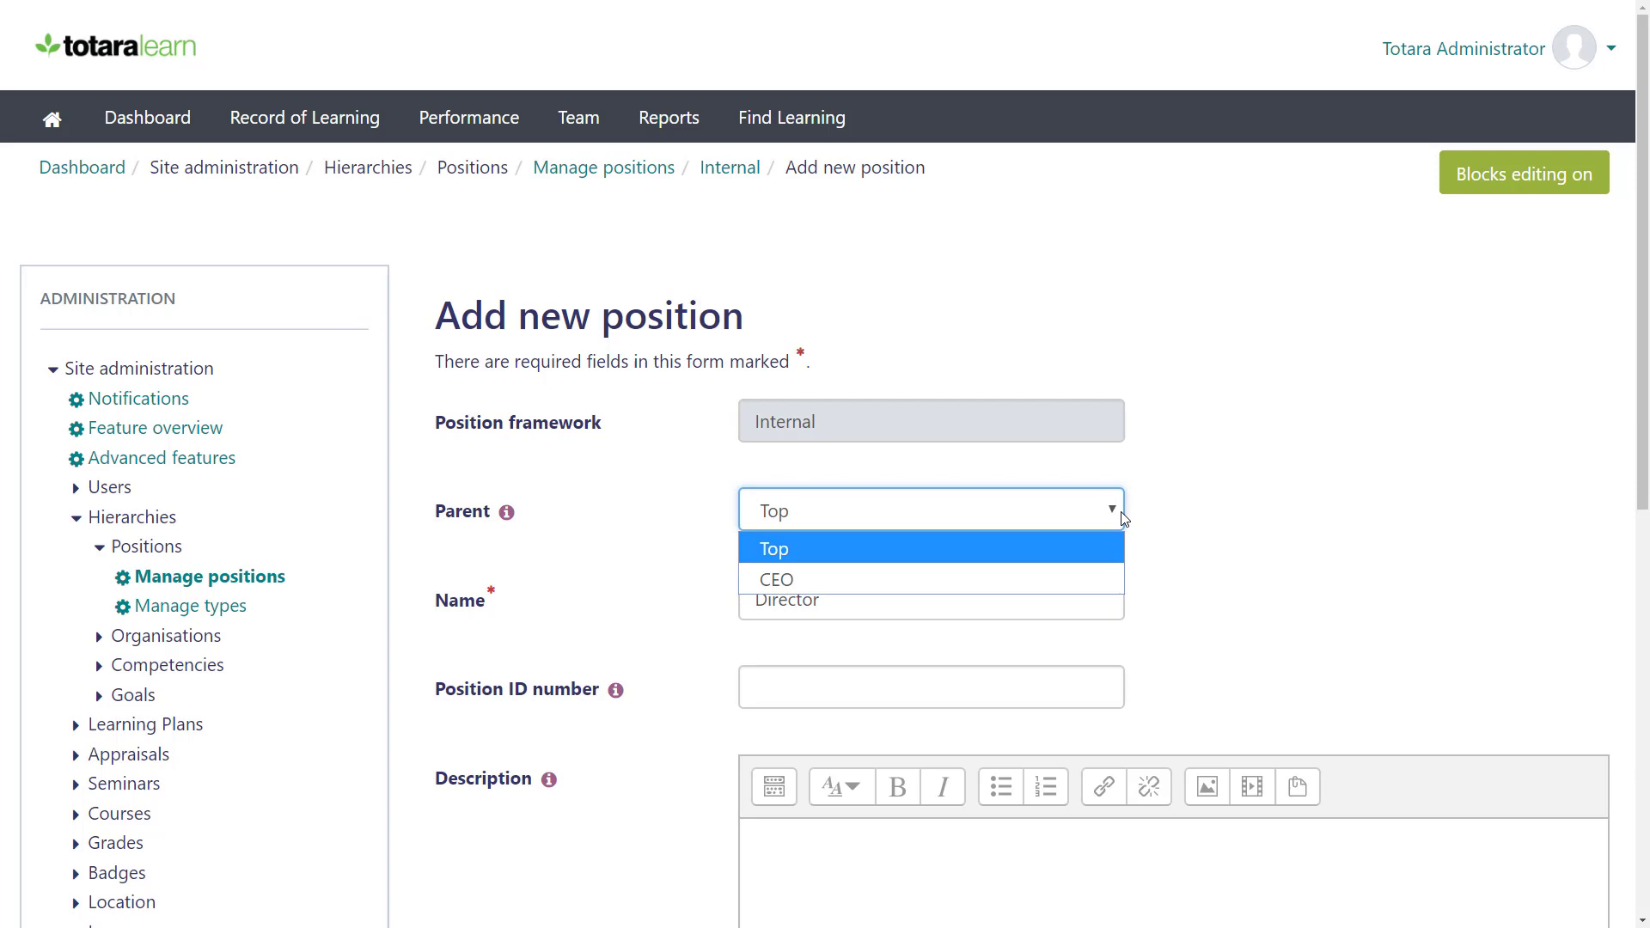
{"action": "left_click", "coordinate": [1111, 576]}
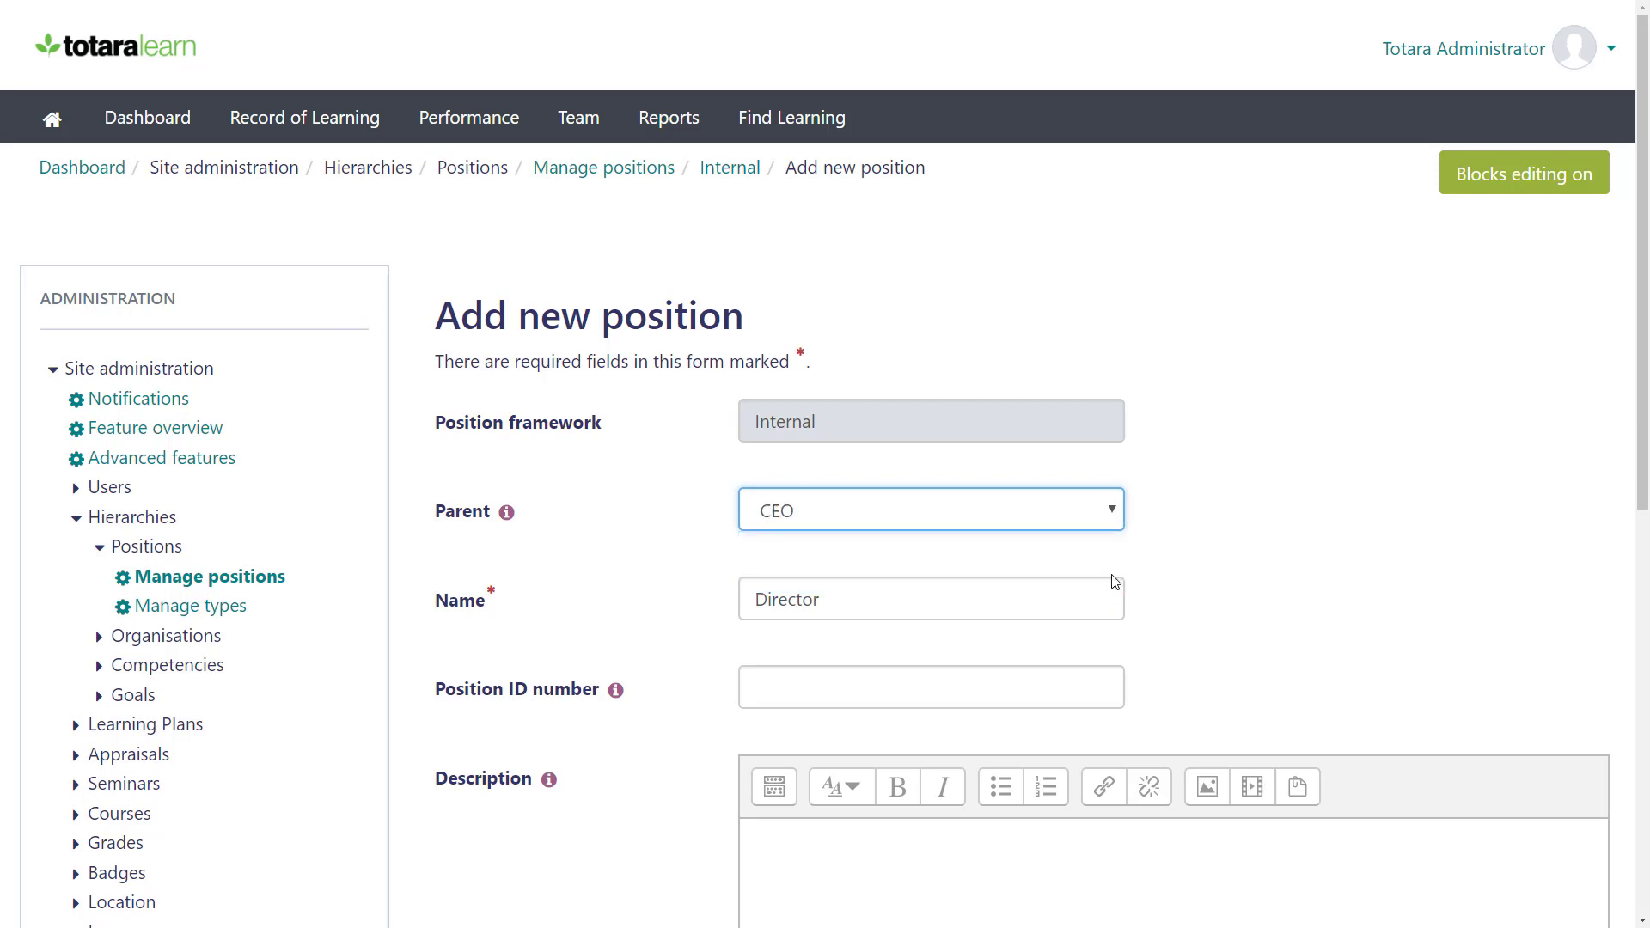
{"action": "left_click", "coordinate": [1121, 684]}
{"action": "type", "text": "102"}
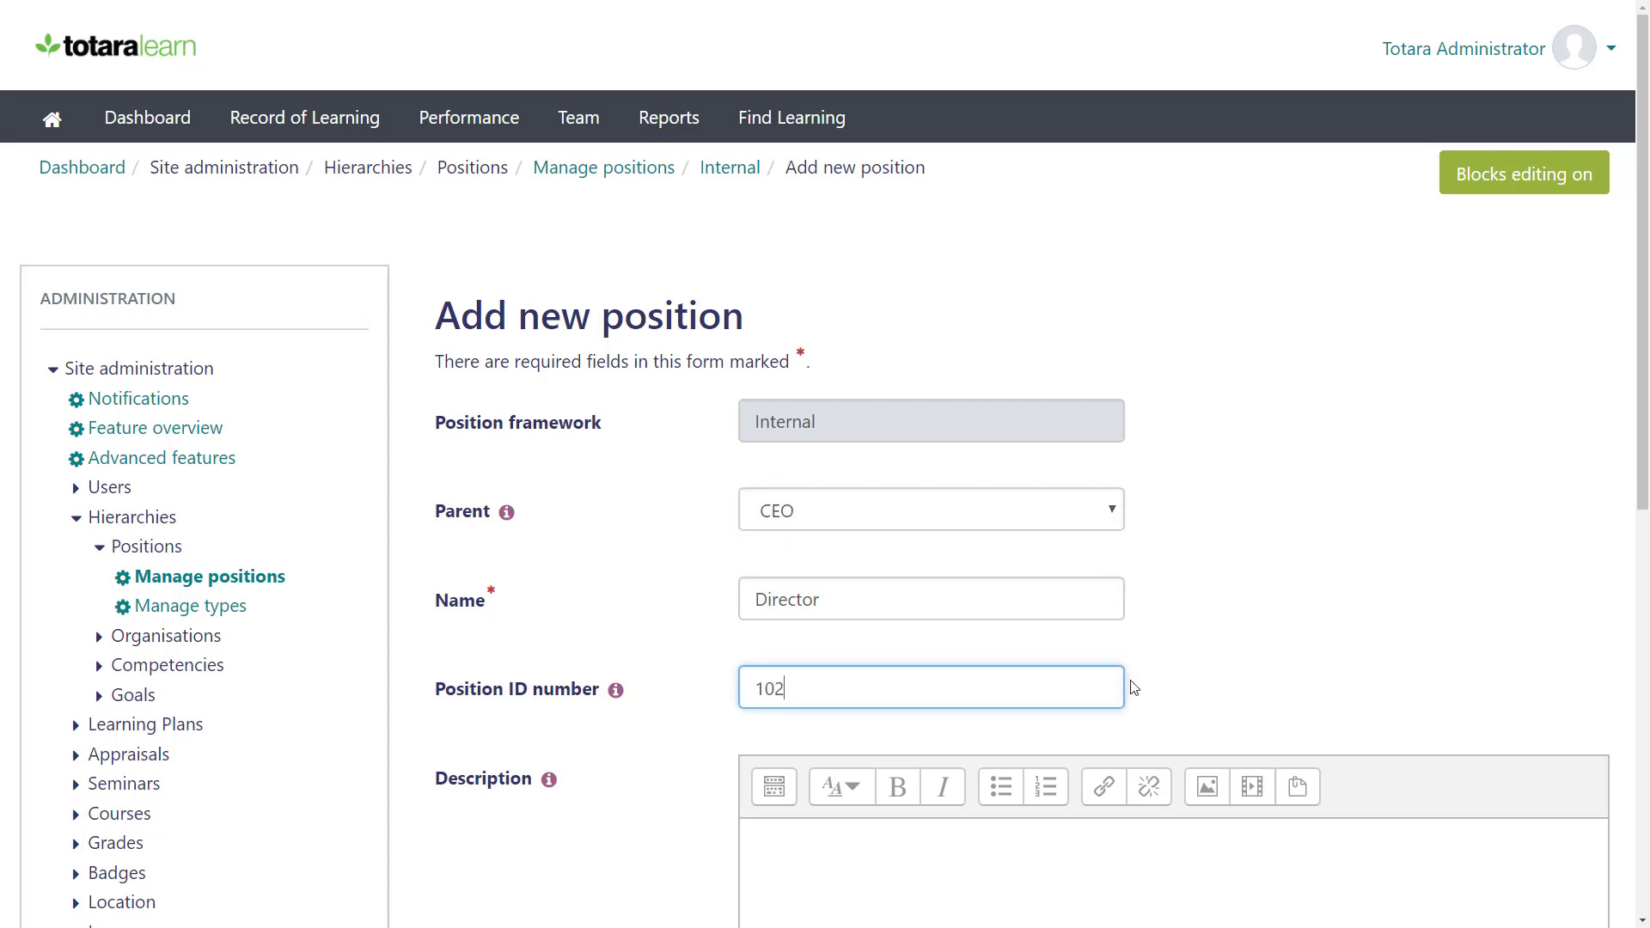
Save the Director position without a description and return to its position framework
{"action": "scroll", "coordinate": [1133, 687], "scroll_direction": "down", "scroll_amount": 8}
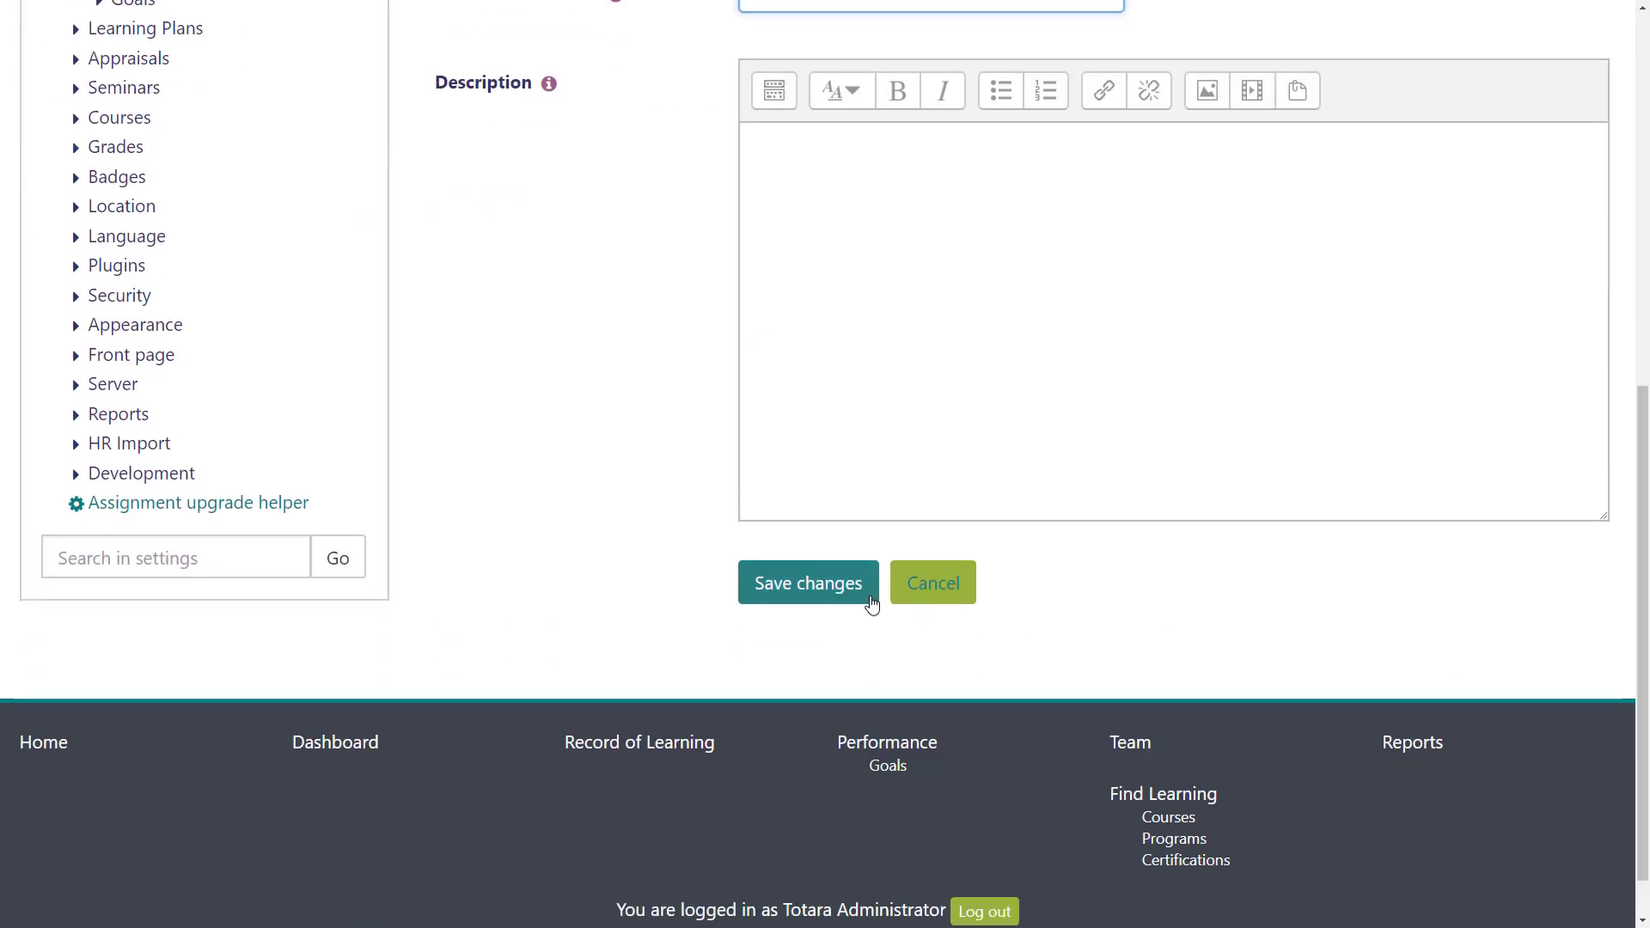
{"action": "left_click", "coordinate": [859, 584]}
{"action": "left_click_drag", "start_coordinate": [1643, 358], "coordinate": [1643, 687]}
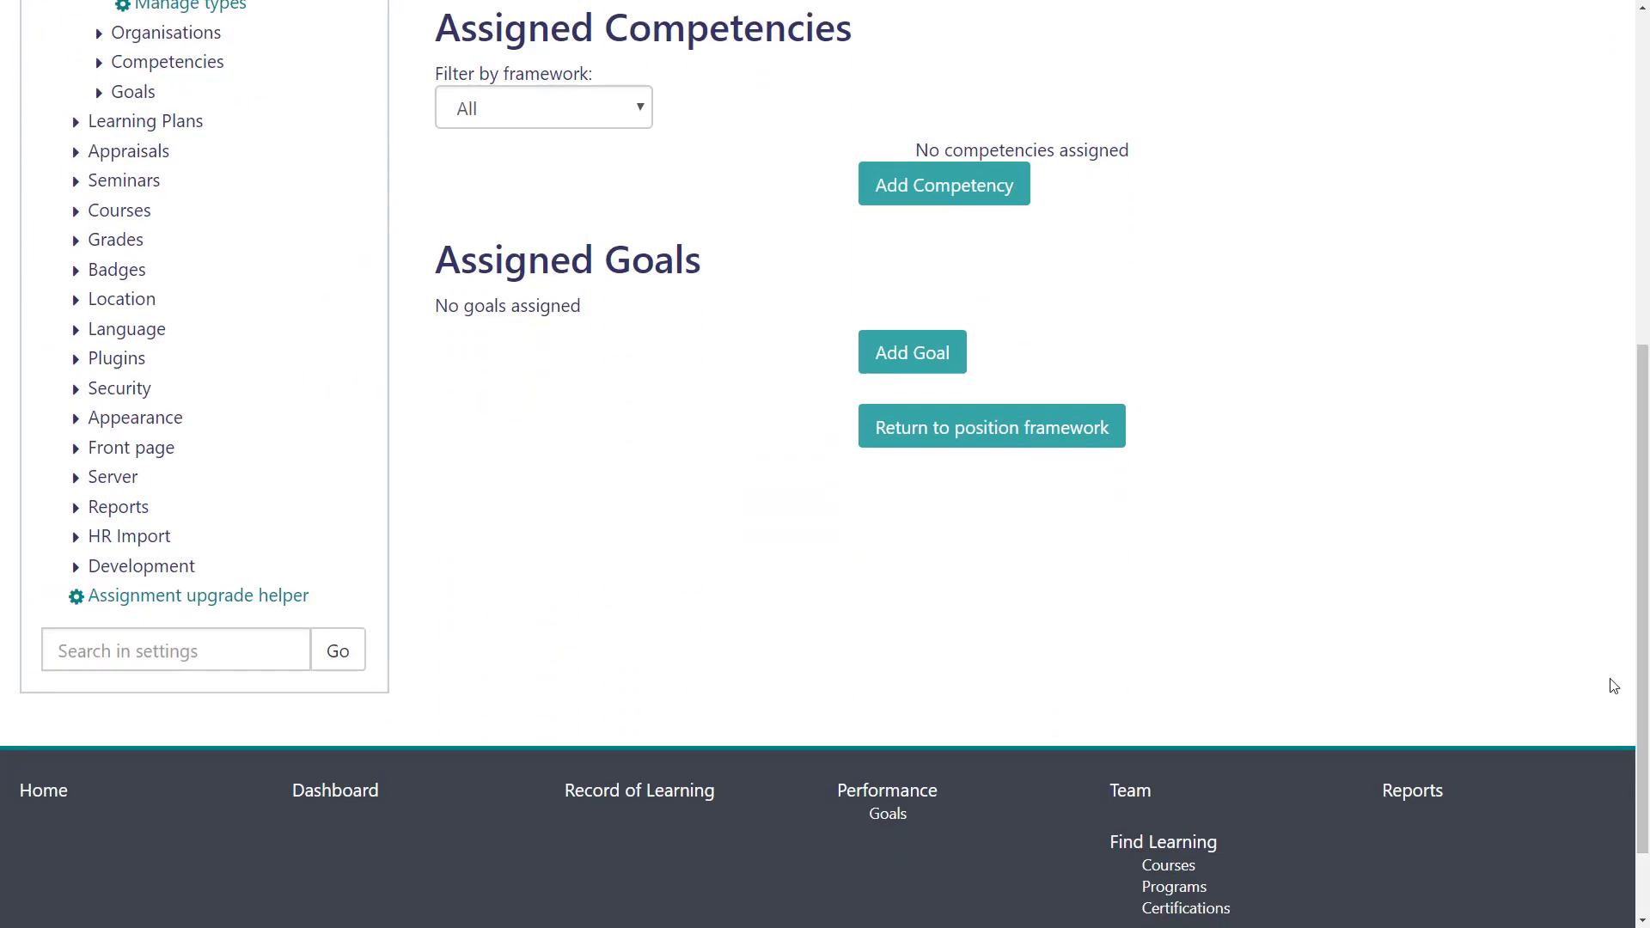
{"action": "left_click", "coordinate": [1121, 428]}
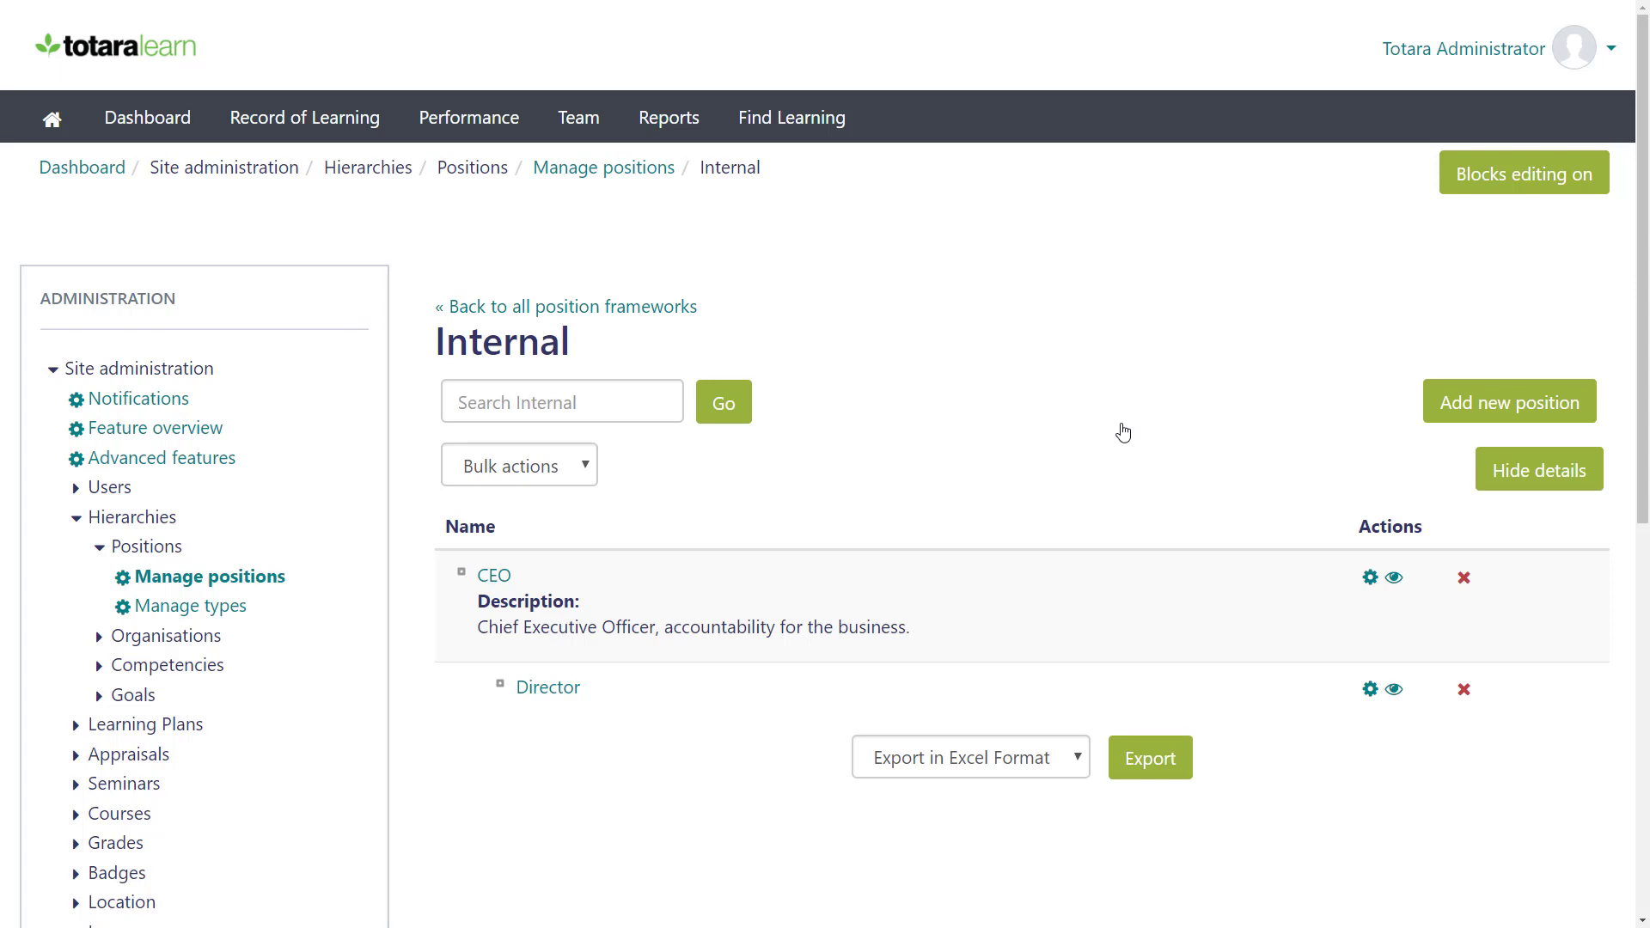
Start a bulk addition to the Internal framework, listing the positions Deputy Director, Vice President and Team Leader on separate lines
{"action": "left_click", "coordinate": [596, 469]}
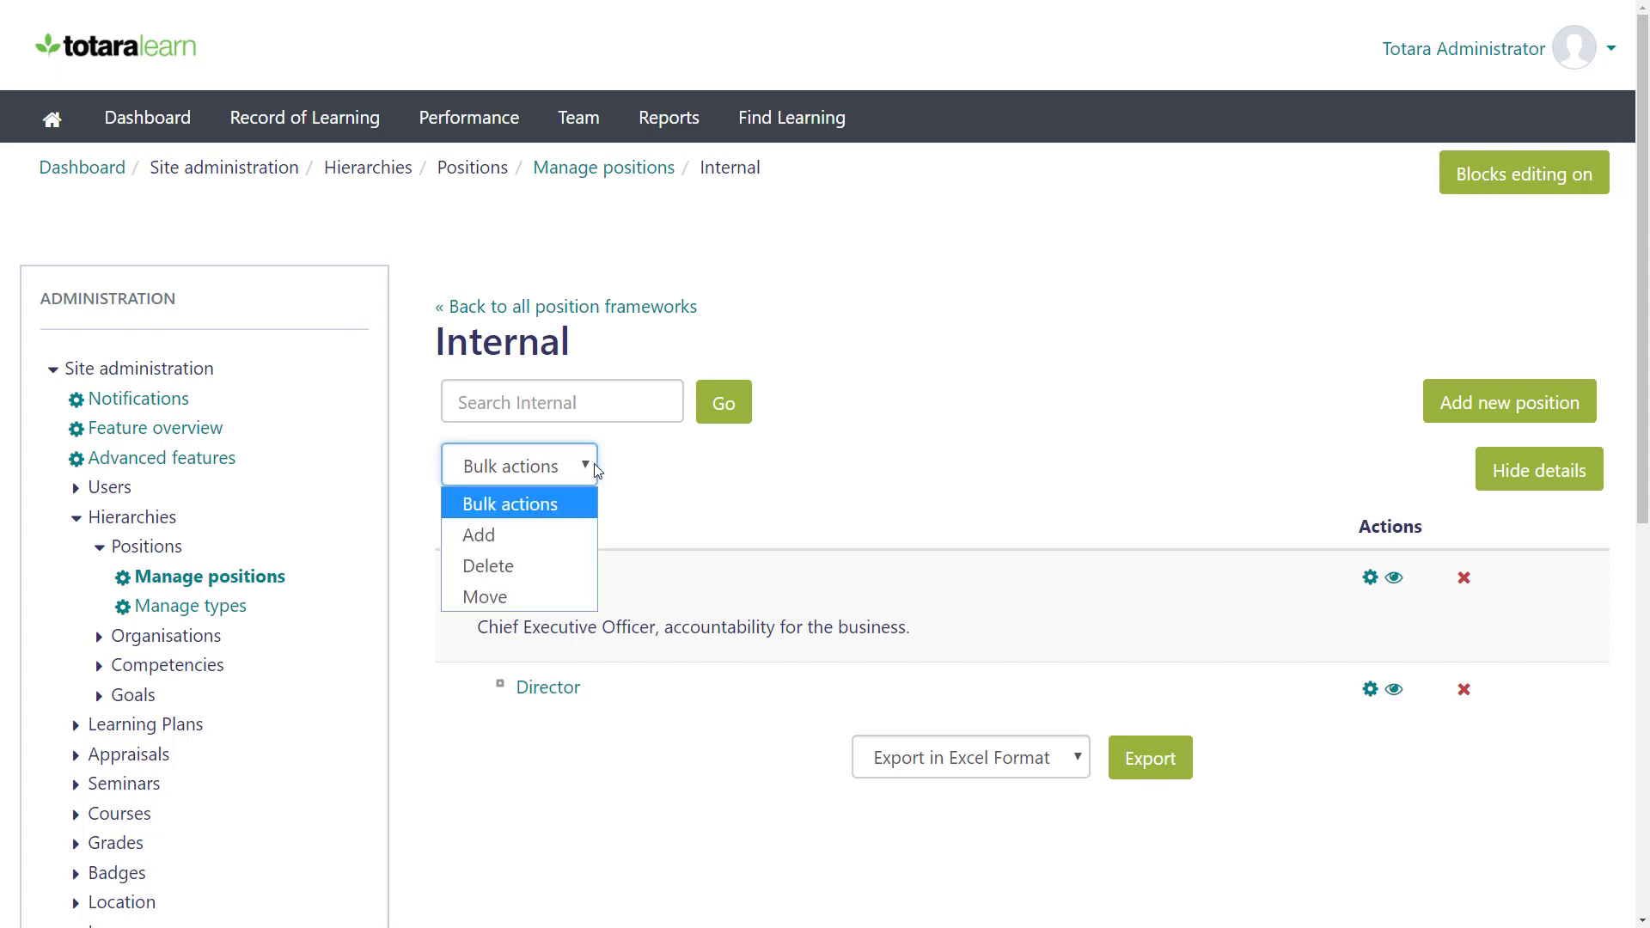
{"action": "left_click", "coordinate": [578, 532]}
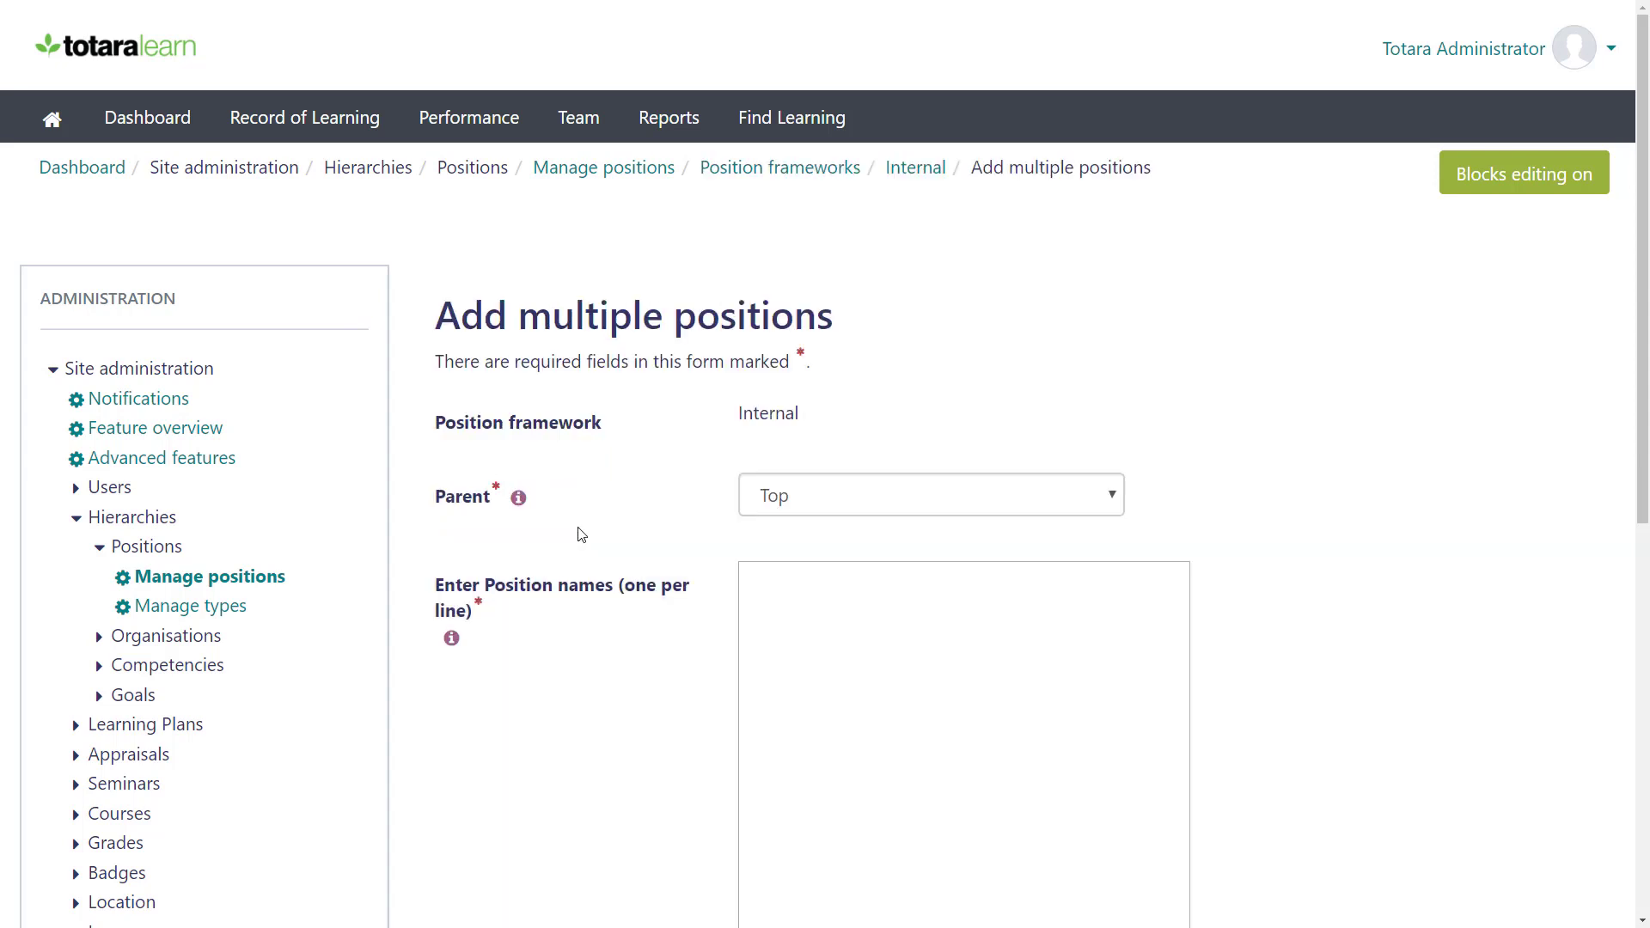
{"action": "scroll", "coordinate": [1645, 350], "scroll_direction": "down", "scroll_amount": 2}
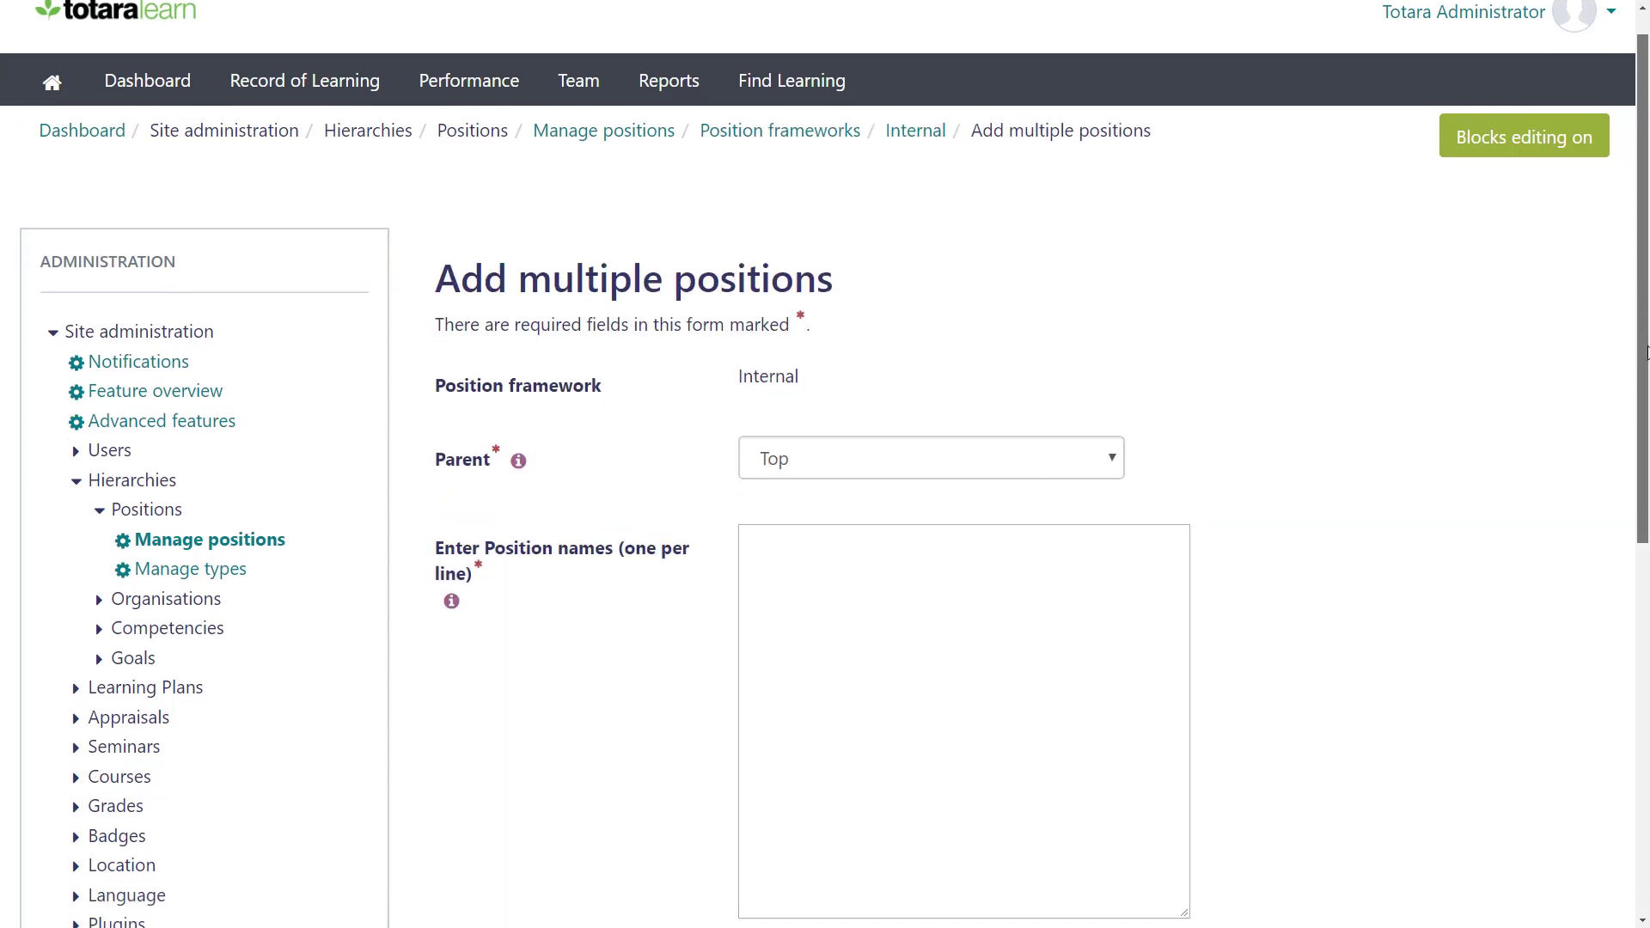
{"action": "scroll", "coordinate": [1646, 351], "scroll_direction": "down", "scroll_amount": 2}
{"action": "left_click", "coordinate": [1169, 427]}
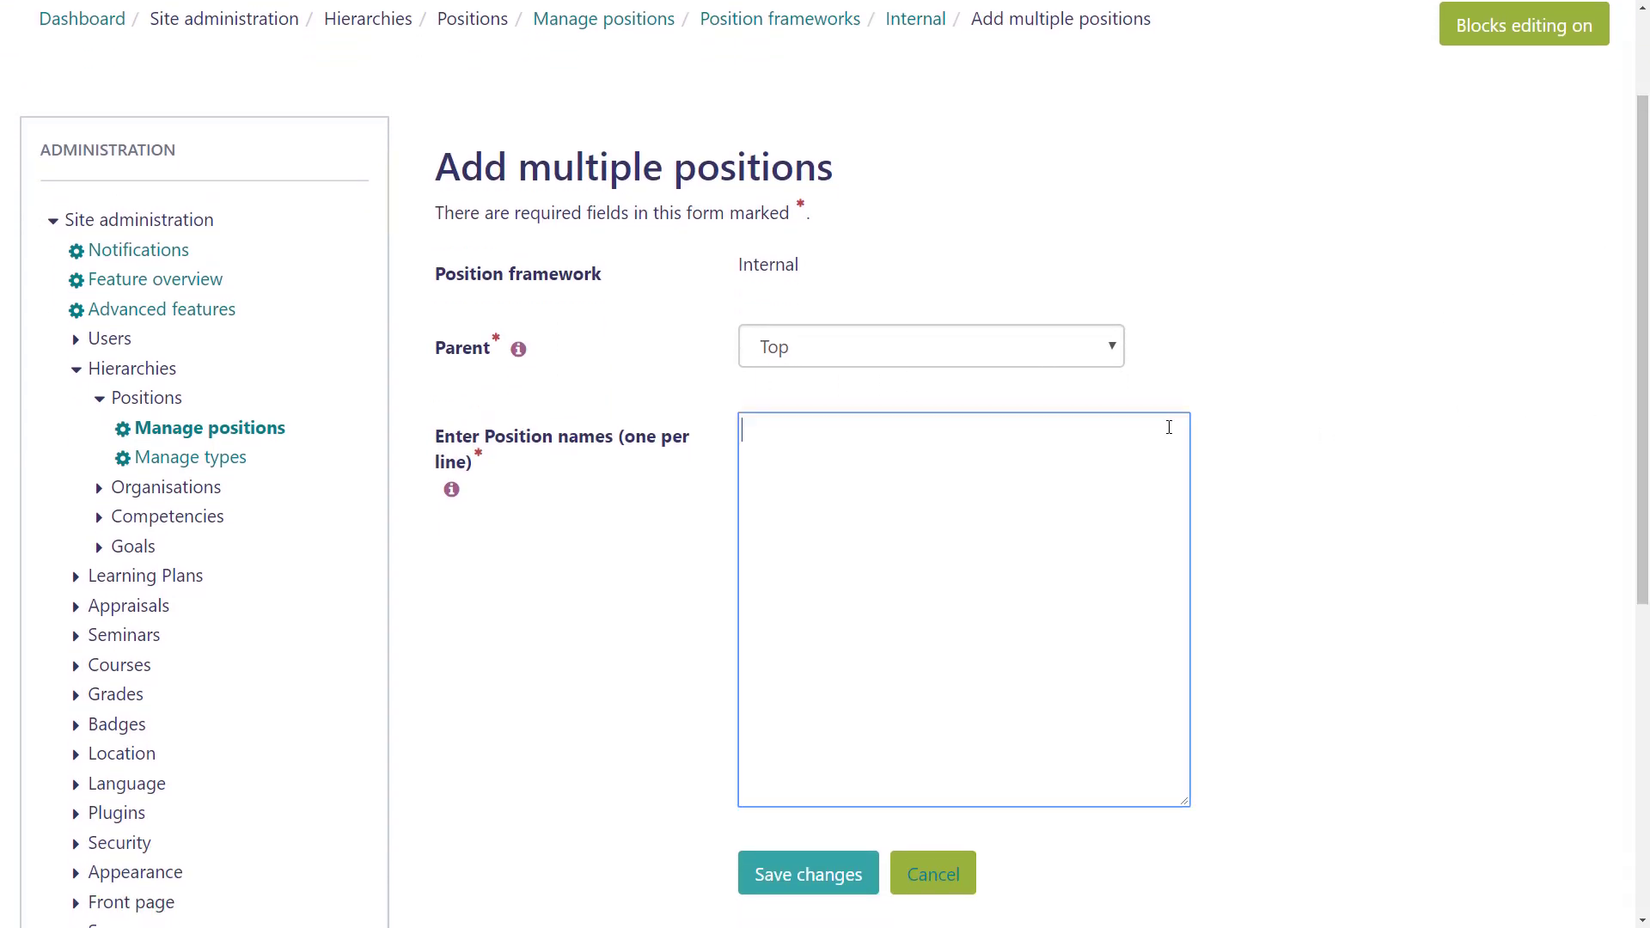
{"action": "type", "text": "Deputy Director"}
{"action": "key", "text": "Return"}
{"action": "type", "text": "Vice President "}
{"action": "type", "text": "Team Leader"}
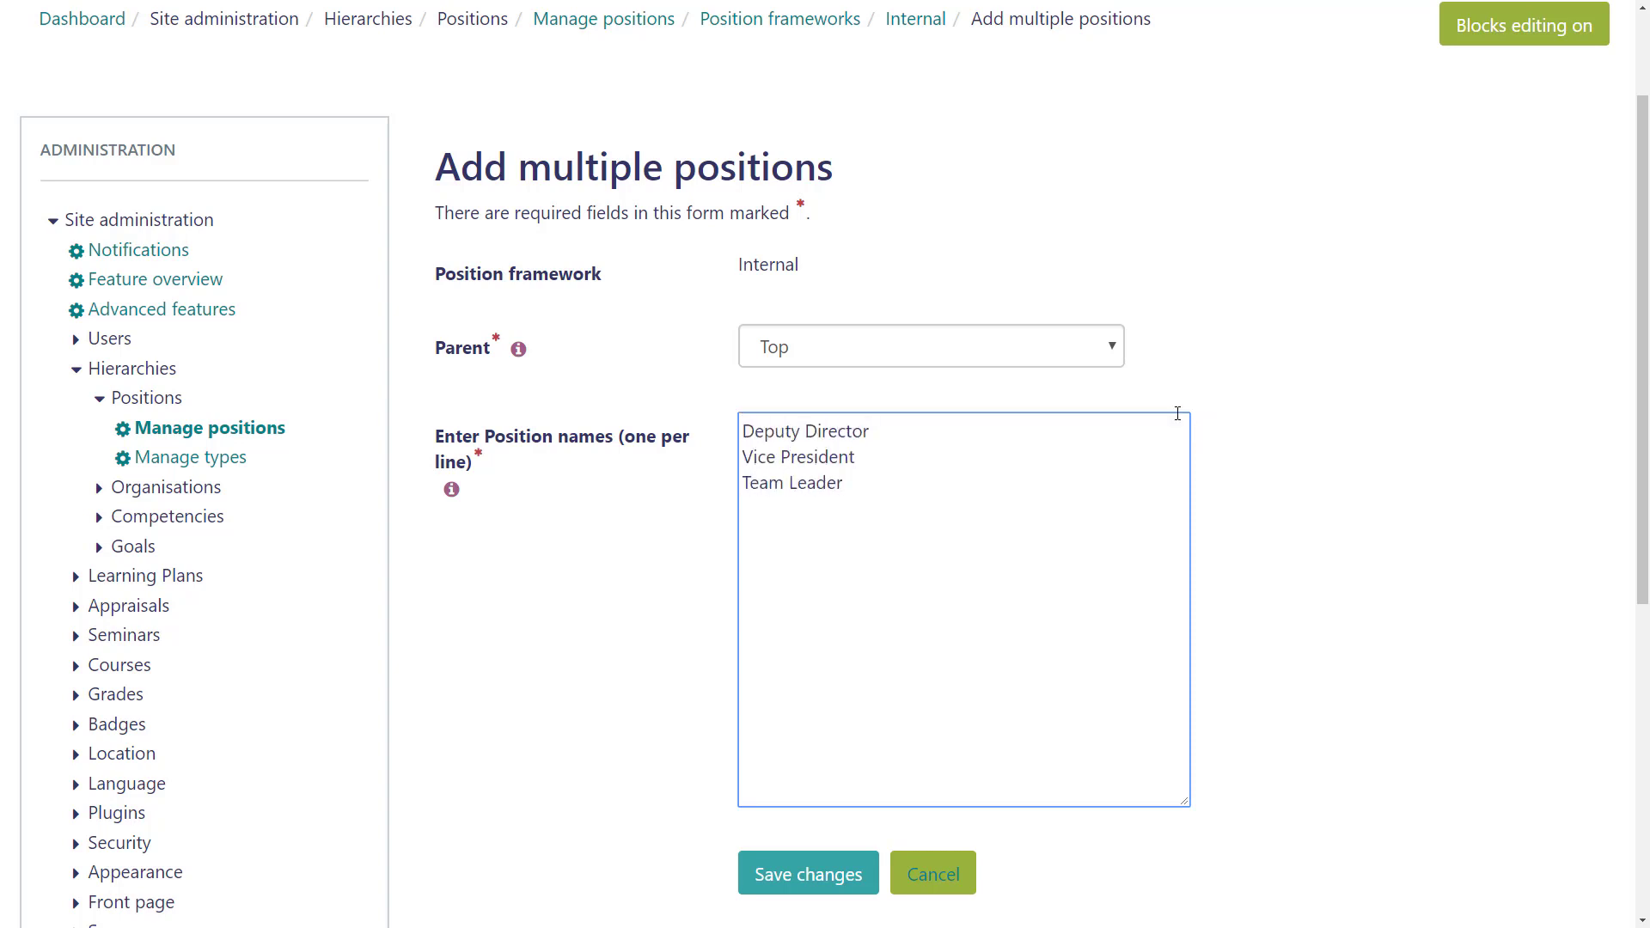
Set Director as the parent of the listed positions and save the bulk addition
{"action": "left_click", "coordinate": [1107, 352]}
{"action": "left_click", "coordinate": [1091, 443]}
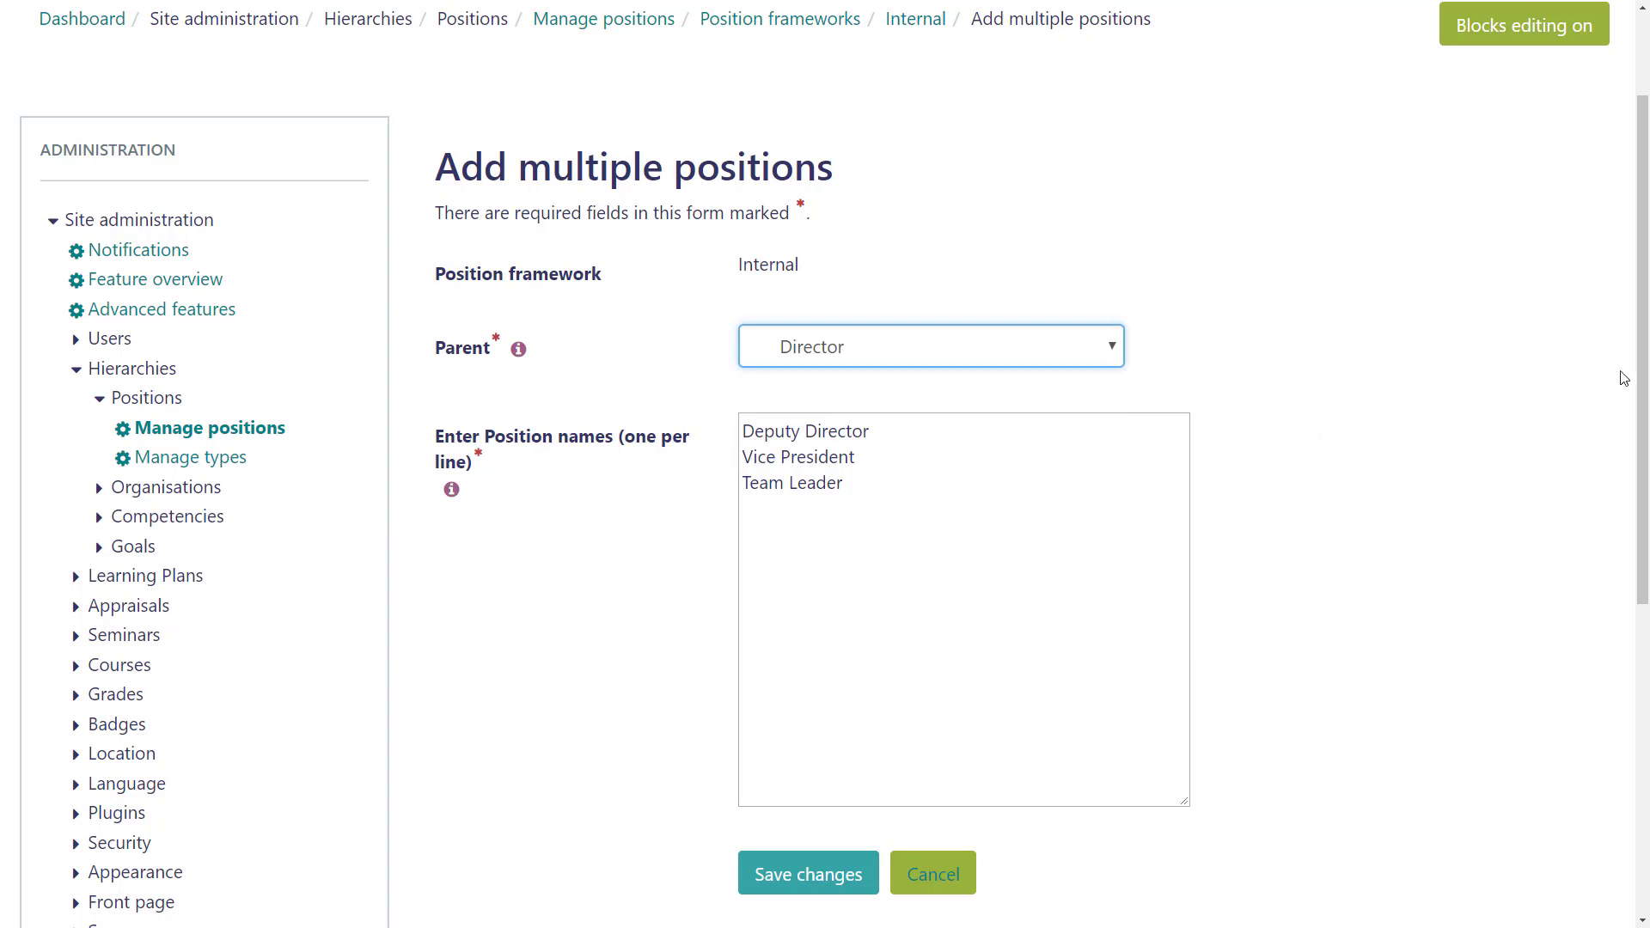
{"action": "scroll", "coordinate": [1624, 372], "scroll_direction": "down", "scroll_amount": 4}
{"action": "left_click", "coordinate": [774, 542]}
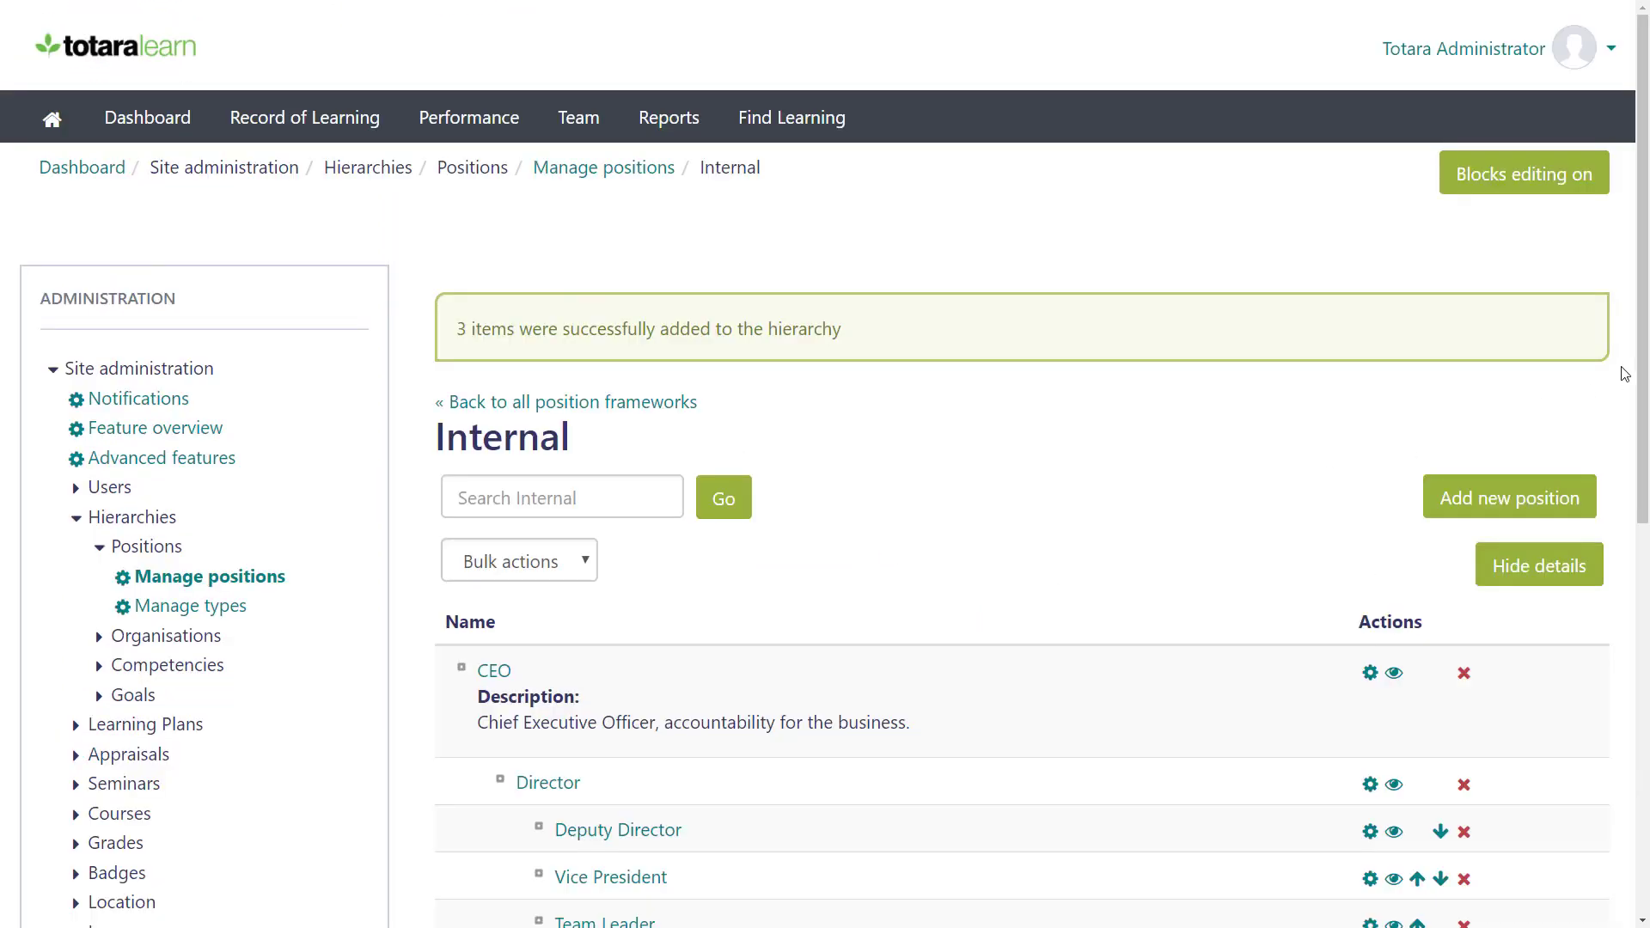
Hide the position details in the Internal framework's list and show them again
{"action": "left_click_drag", "start_coordinate": [1641, 369], "coordinate": [1640, 483]}
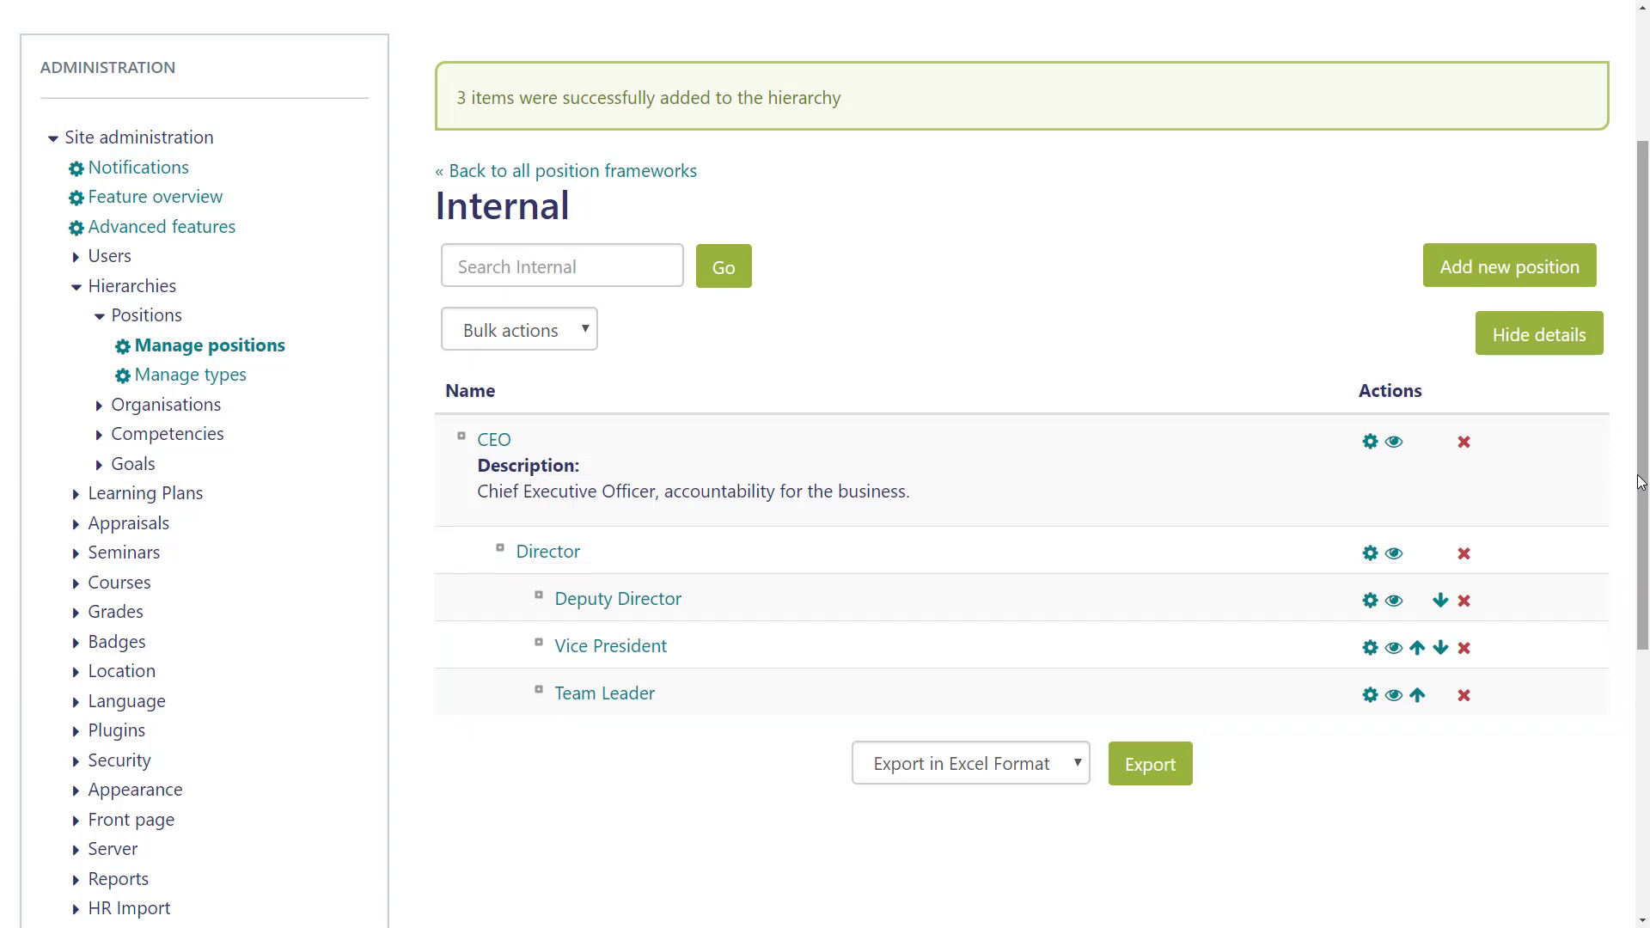
{"action": "left_click", "coordinate": [1547, 344]}
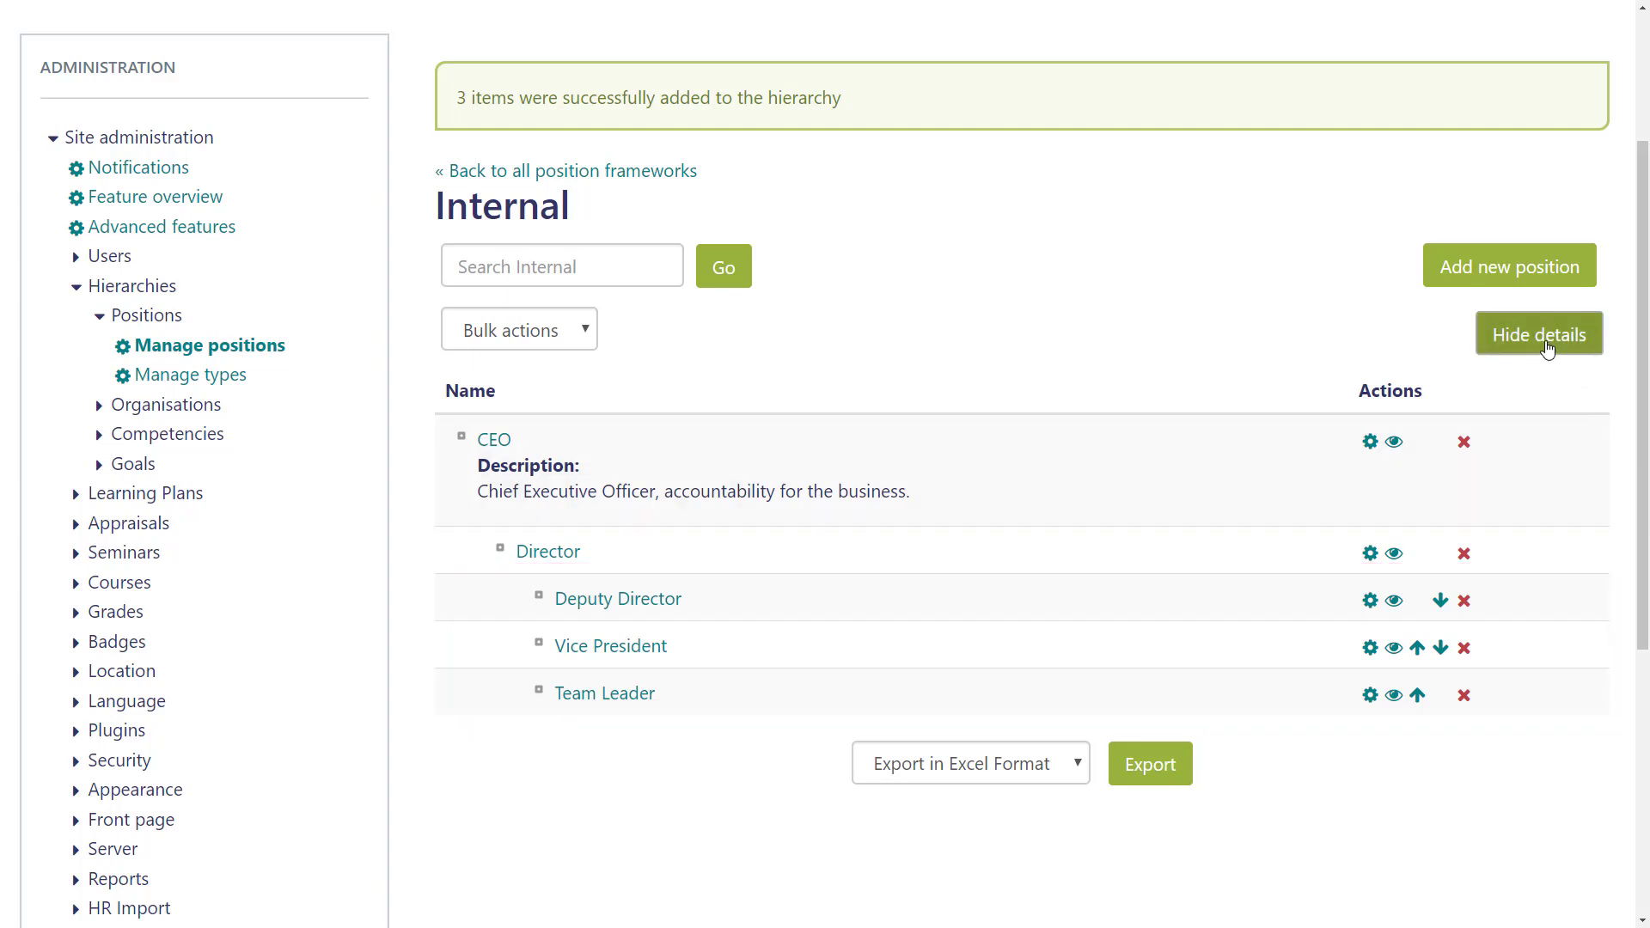
{"action": "left_click", "coordinate": [1536, 475]}
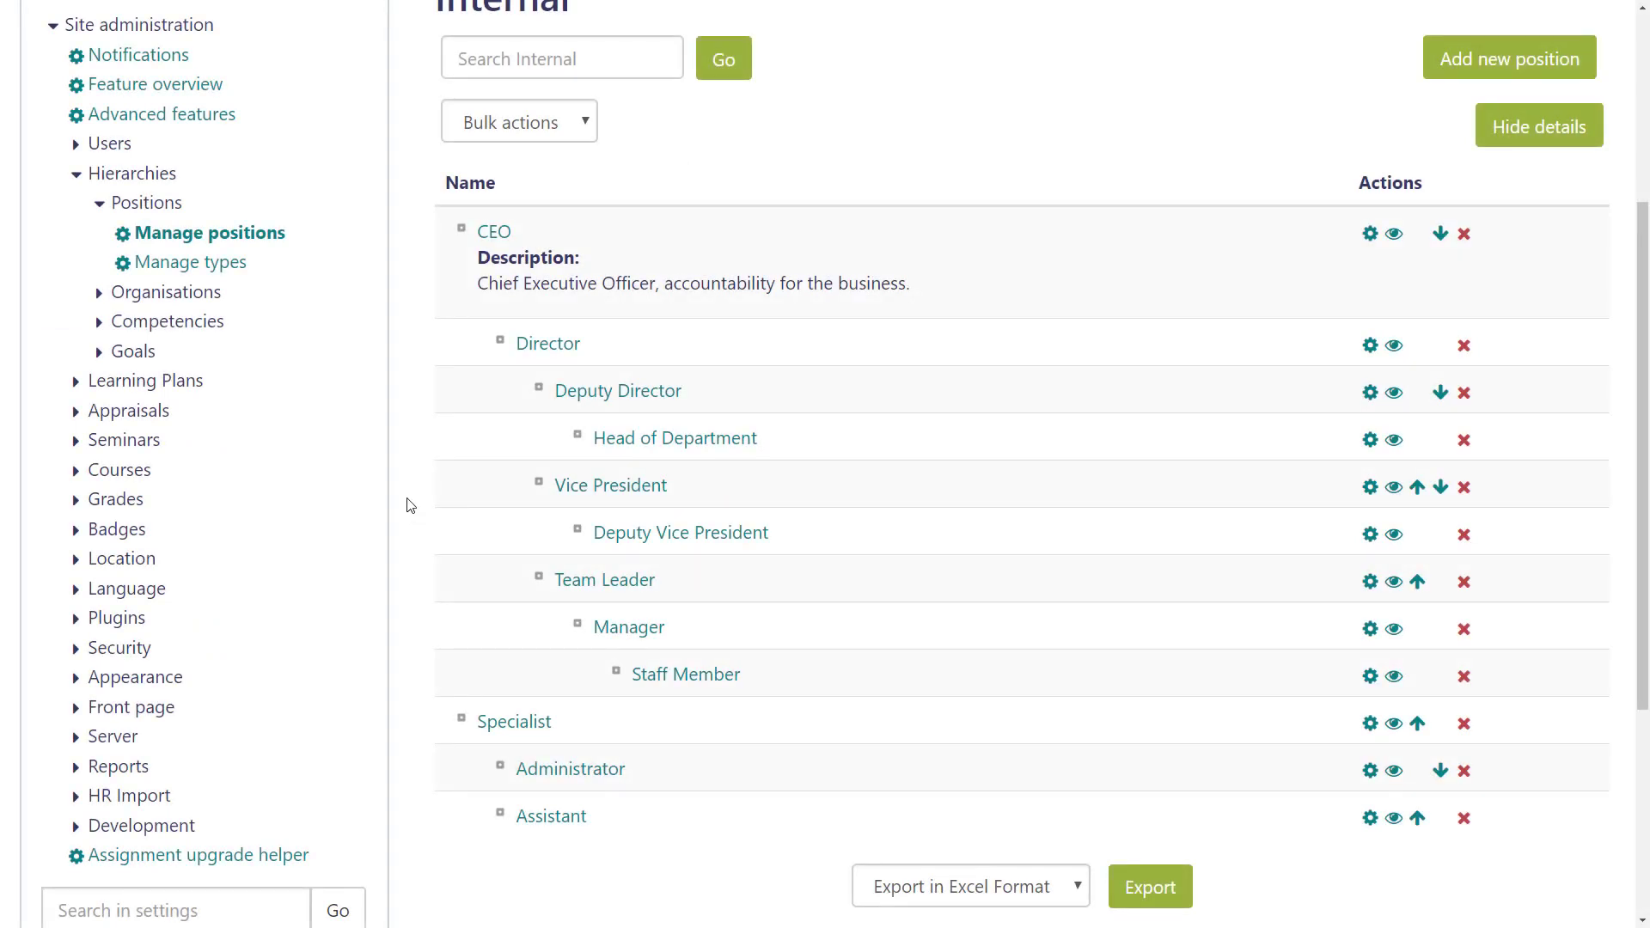
Create a position type named Agile with position type ID number PO1 and save it
{"action": "left_click", "coordinate": [229, 265]}
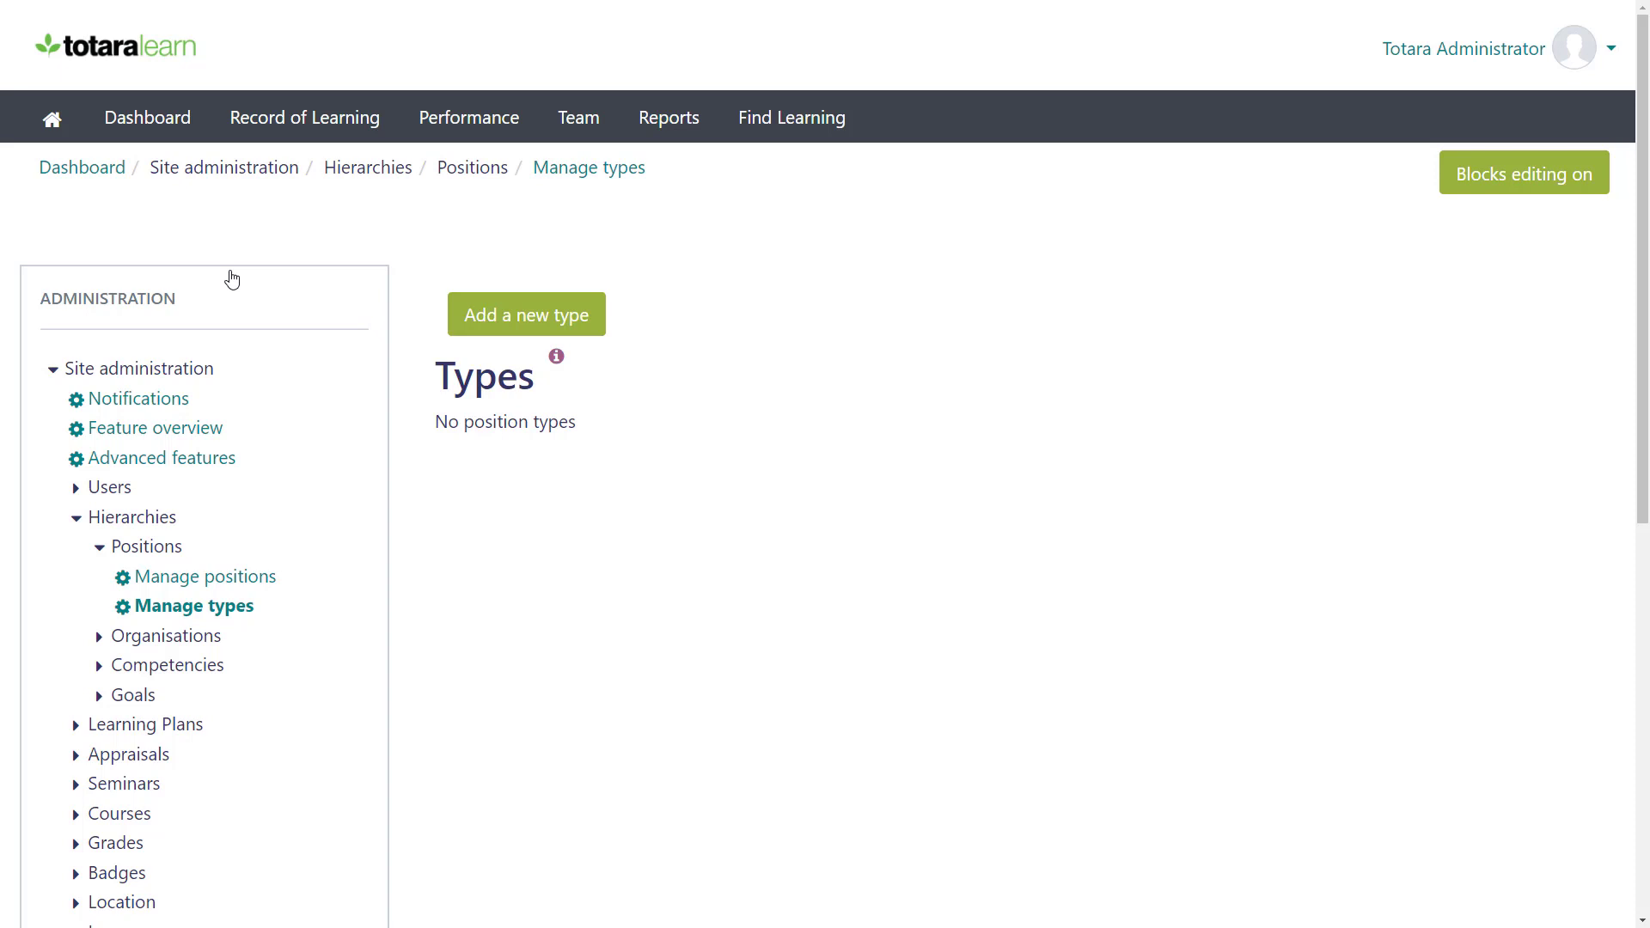
{"action": "left_click", "coordinate": [472, 322]}
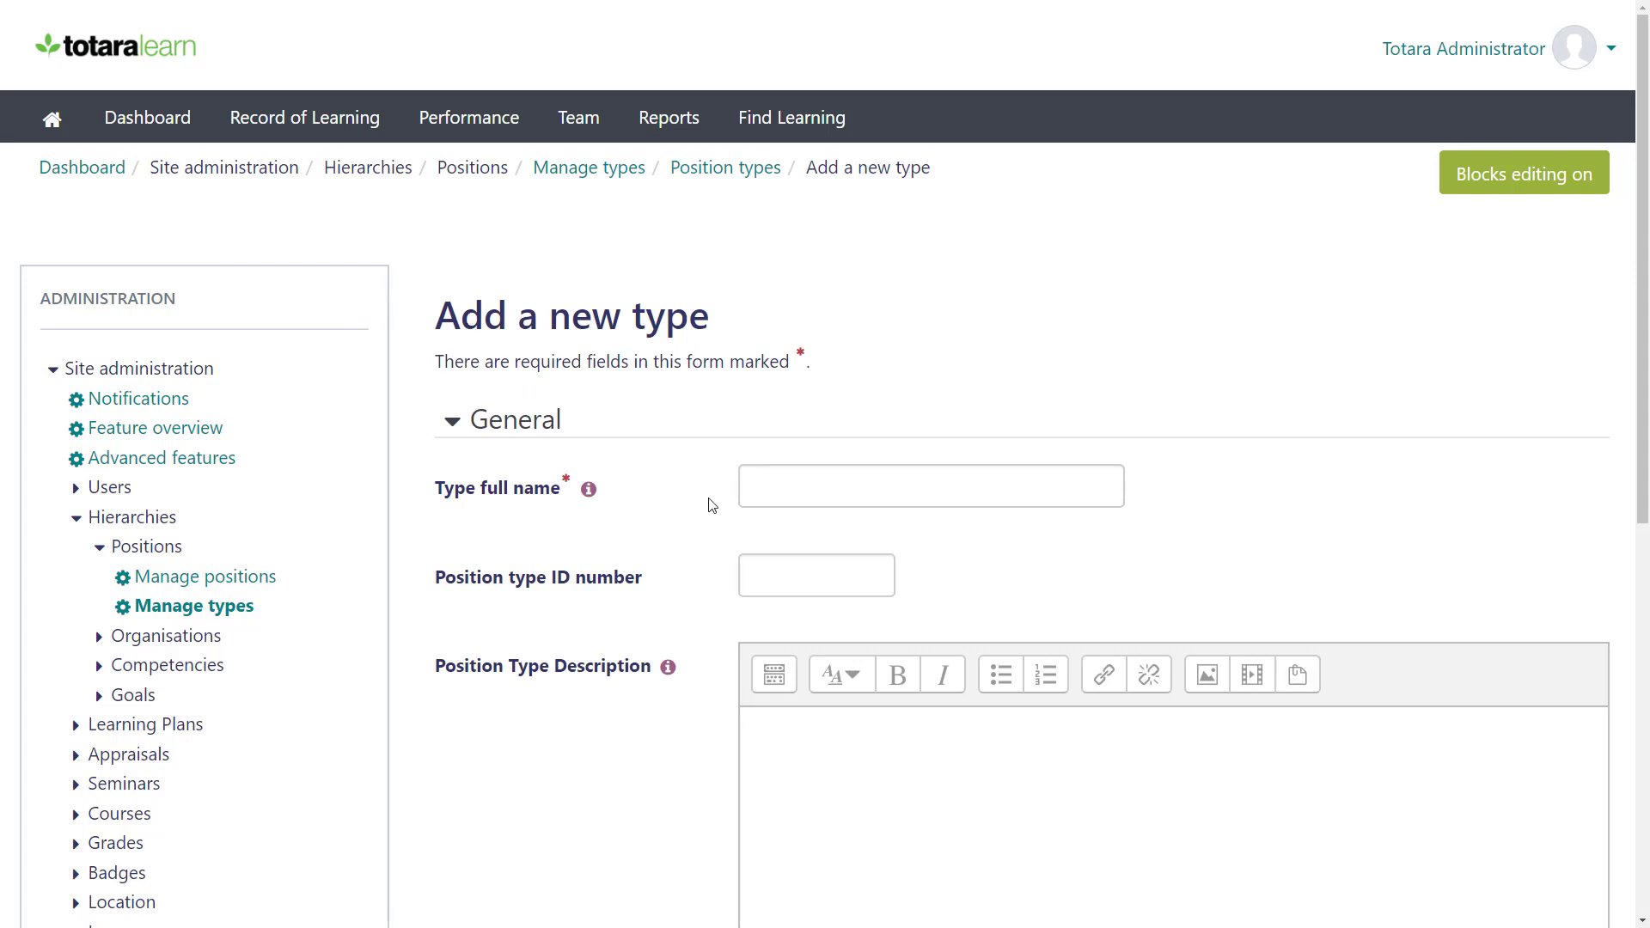
{"action": "left_click", "coordinate": [755, 491]}
{"action": "type", "text": "Agile"}
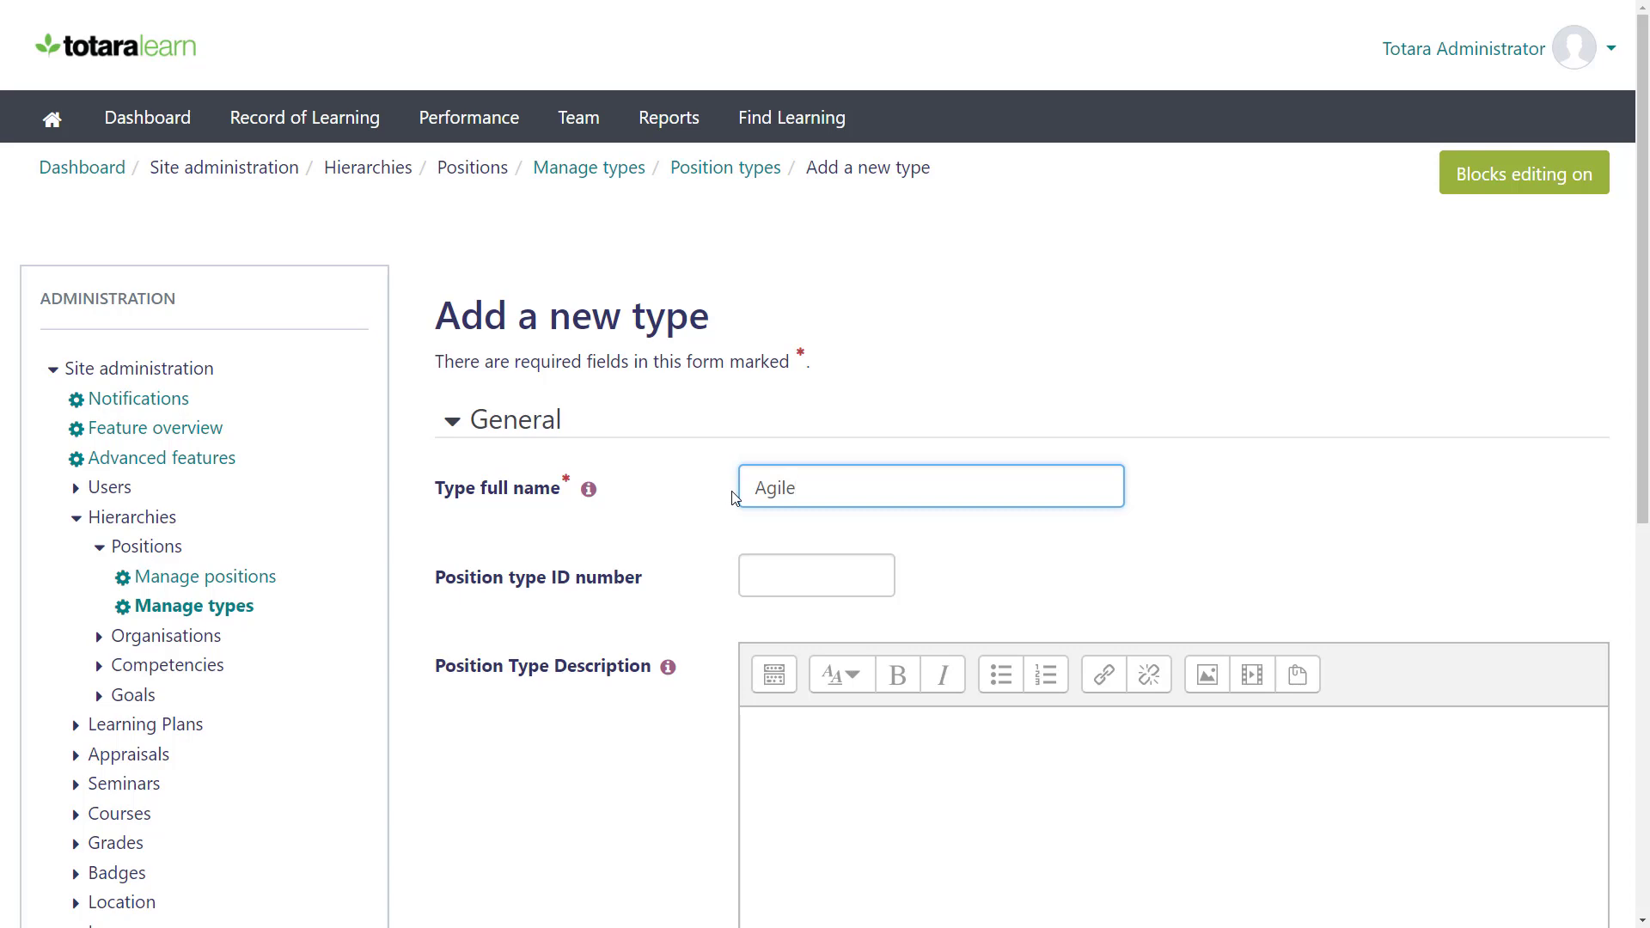
{"action": "key", "text": "Tab"}
{"action": "type", "text": "PO1"}
{"action": "scroll", "coordinate": [1643, 393], "scroll_direction": "down", "scroll_amount": 1}
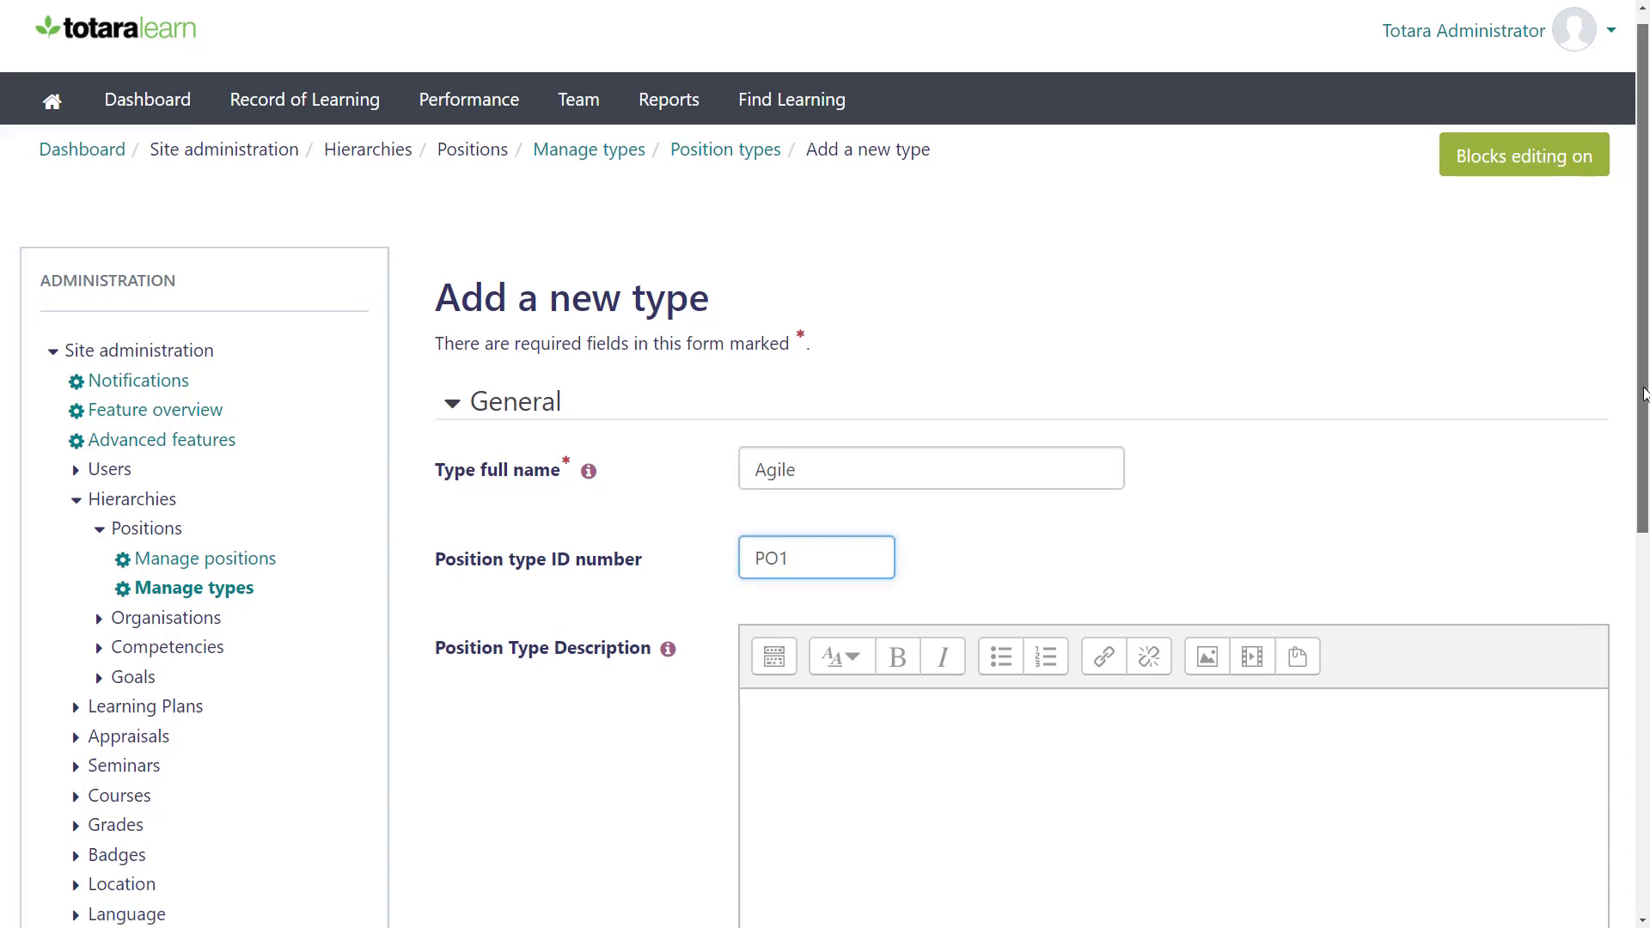
{"action": "left_click_drag", "start_coordinate": [1644, 394], "coordinate": [1637, 708]}
{"action": "left_click", "coordinate": [859, 594]}
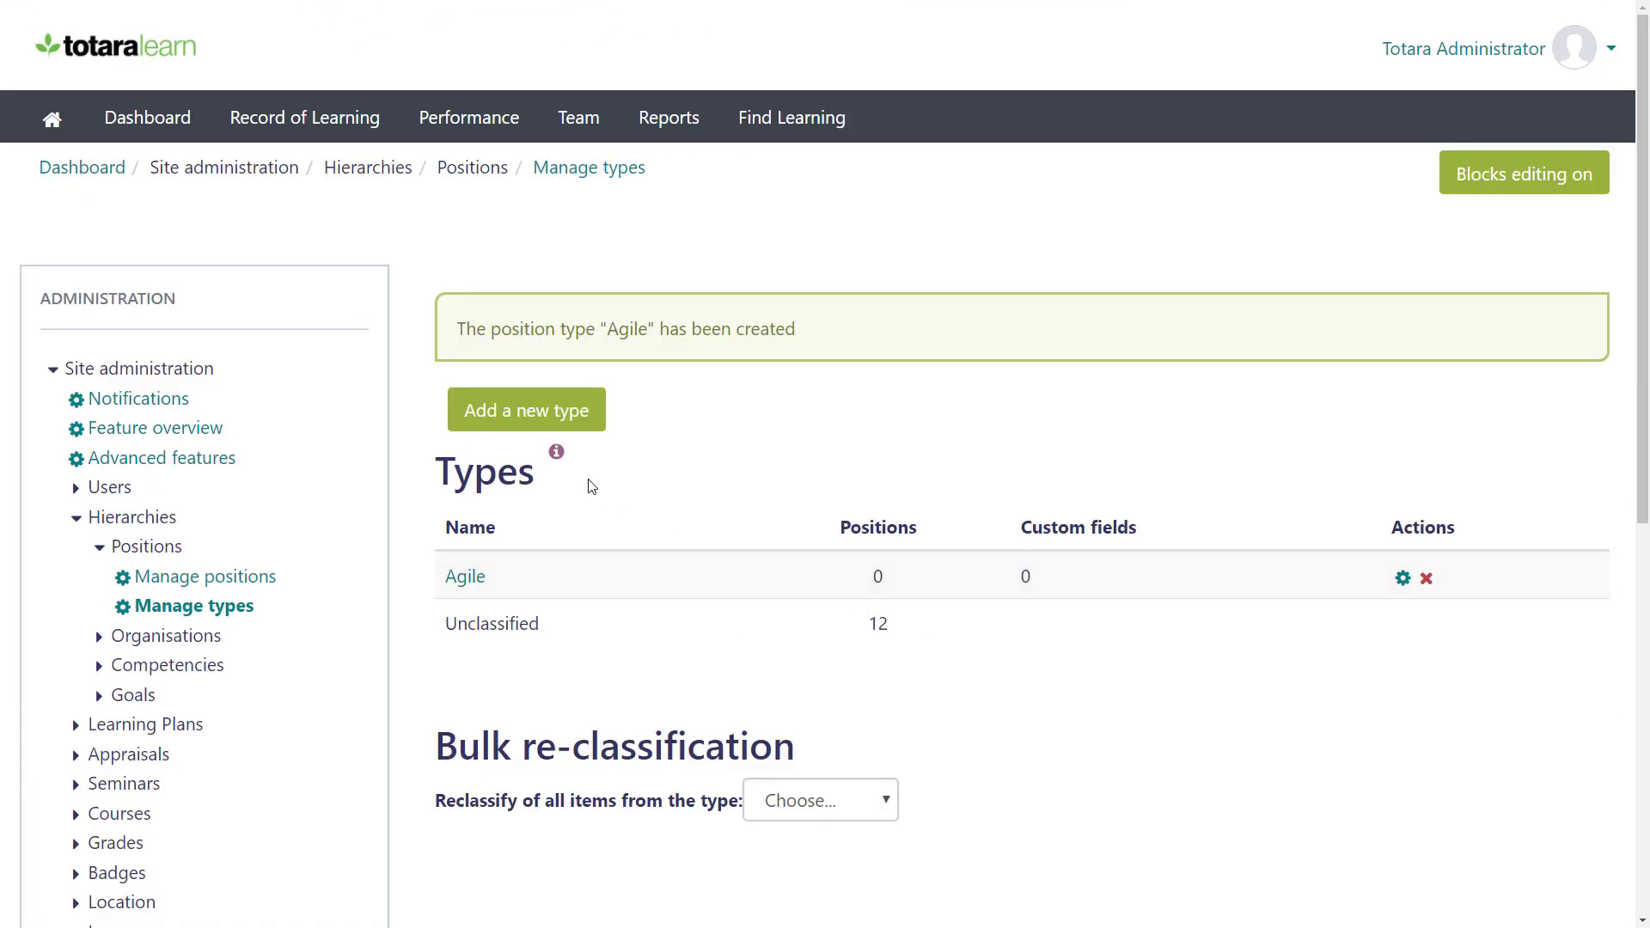
Create a second position type named Prince 2 with position type ID number PO2 and save it
{"action": "left_click", "coordinate": [573, 425]}
{"action": "left_click", "coordinate": [739, 487]}
{"action": "type", "text": "Prin"}
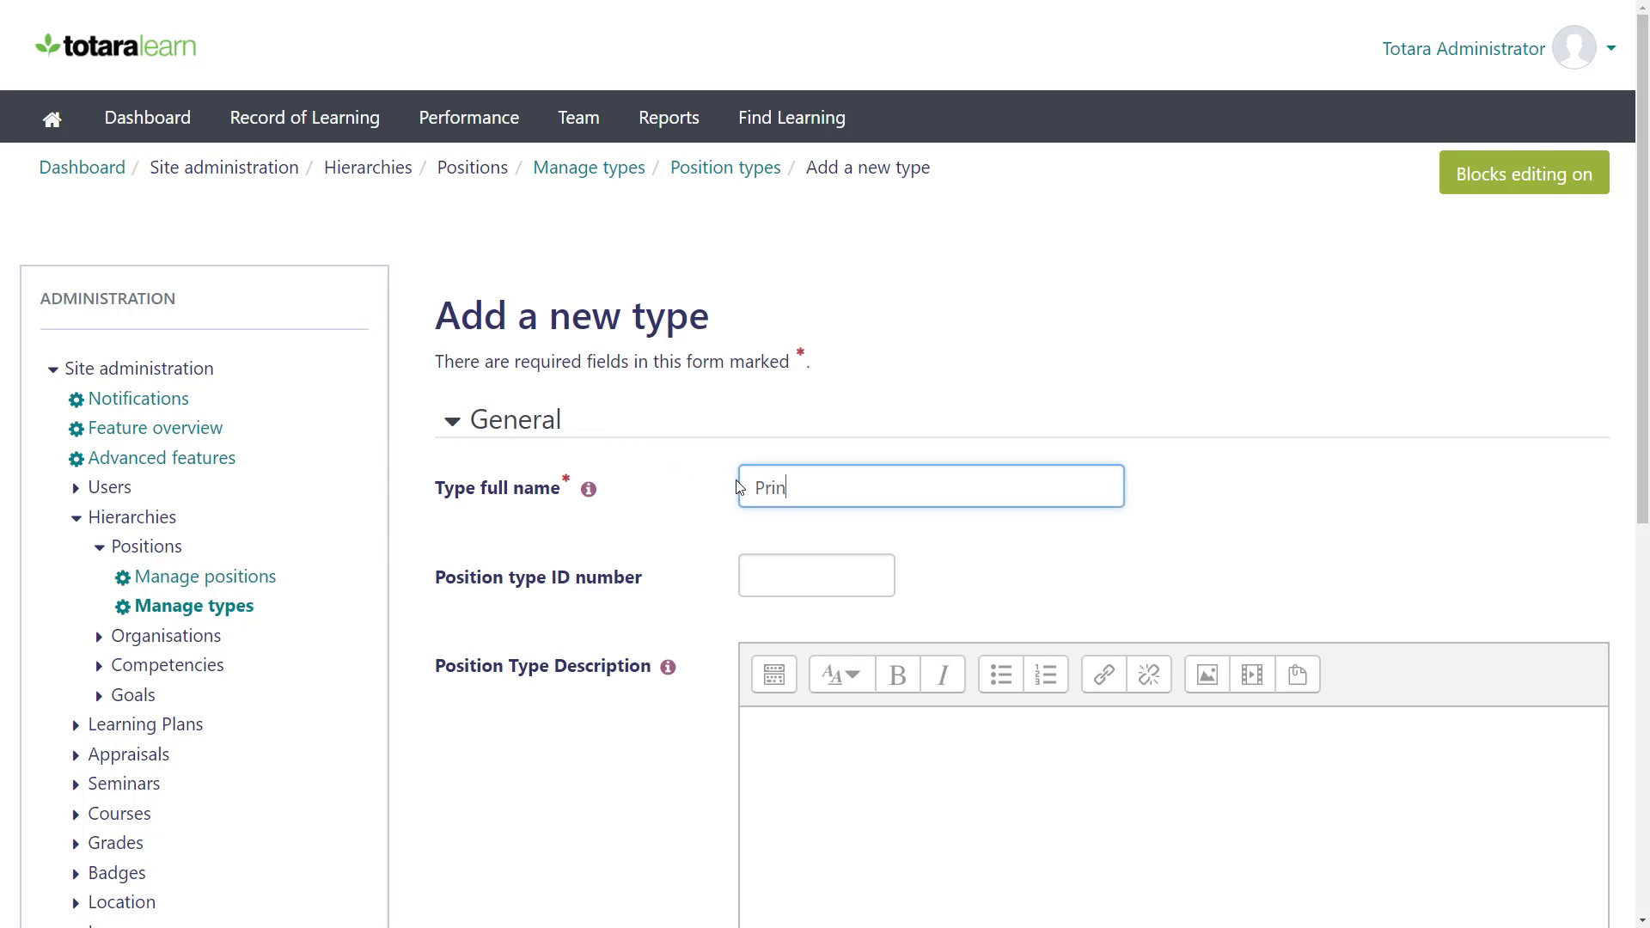
{"action": "type", "text": "ce 2"}
{"action": "left_click", "coordinate": [741, 572]}
{"action": "type", "text": "PO2"}
{"action": "left_click_drag", "start_coordinate": [1641, 316], "coordinate": [1638, 643]}
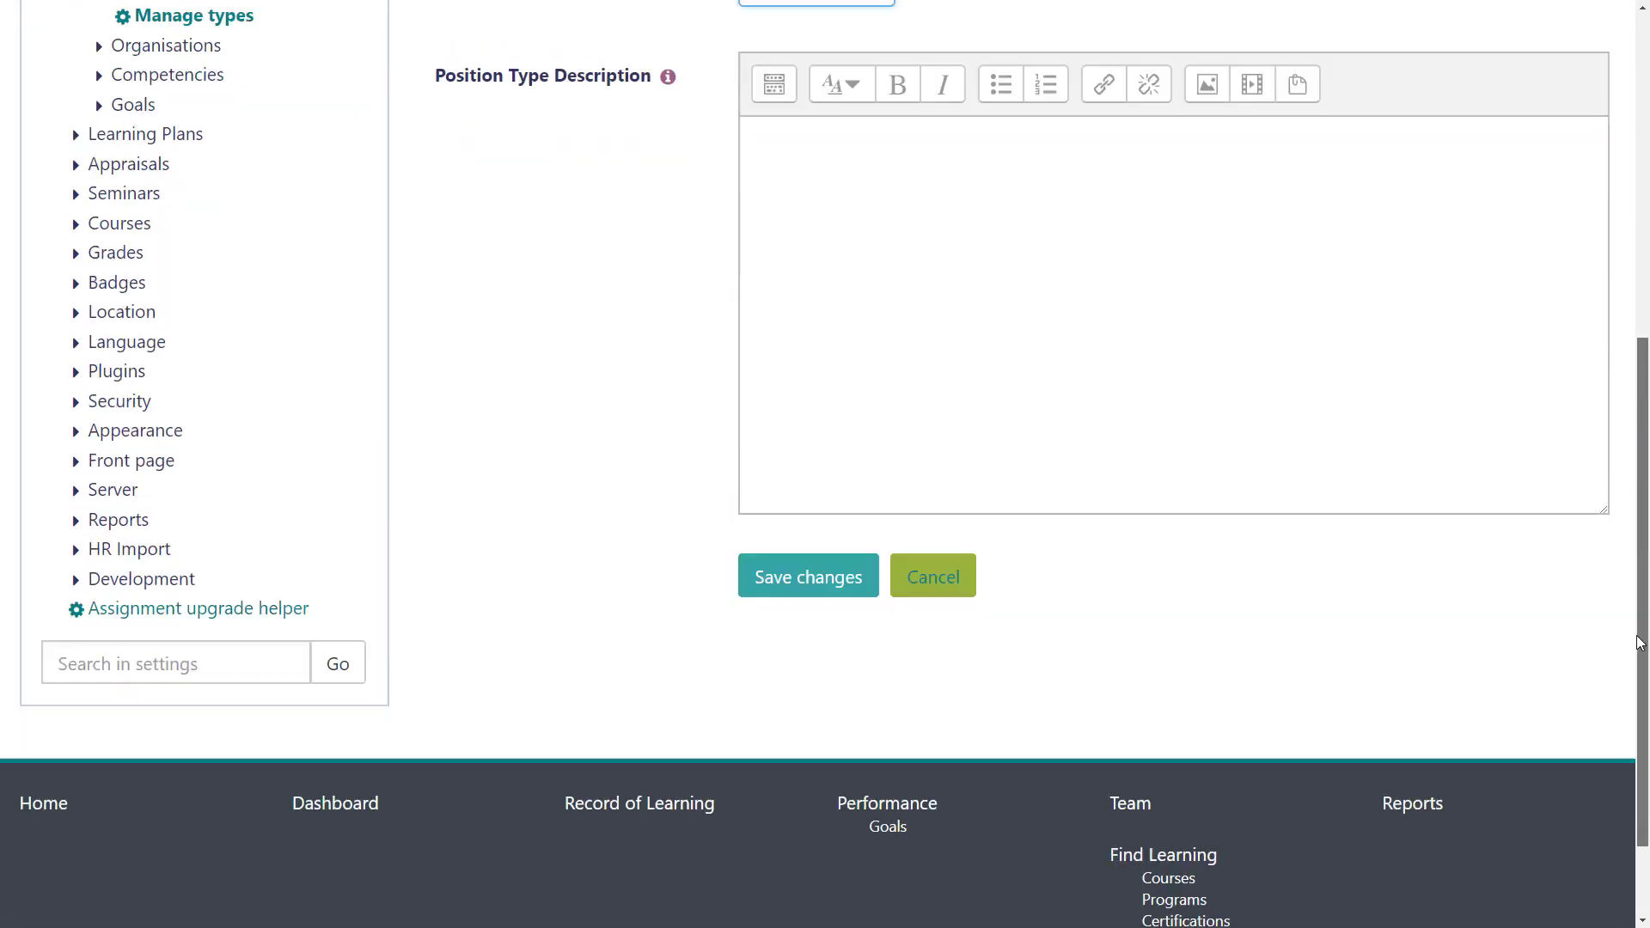
{"action": "left_click", "coordinate": [864, 591]}
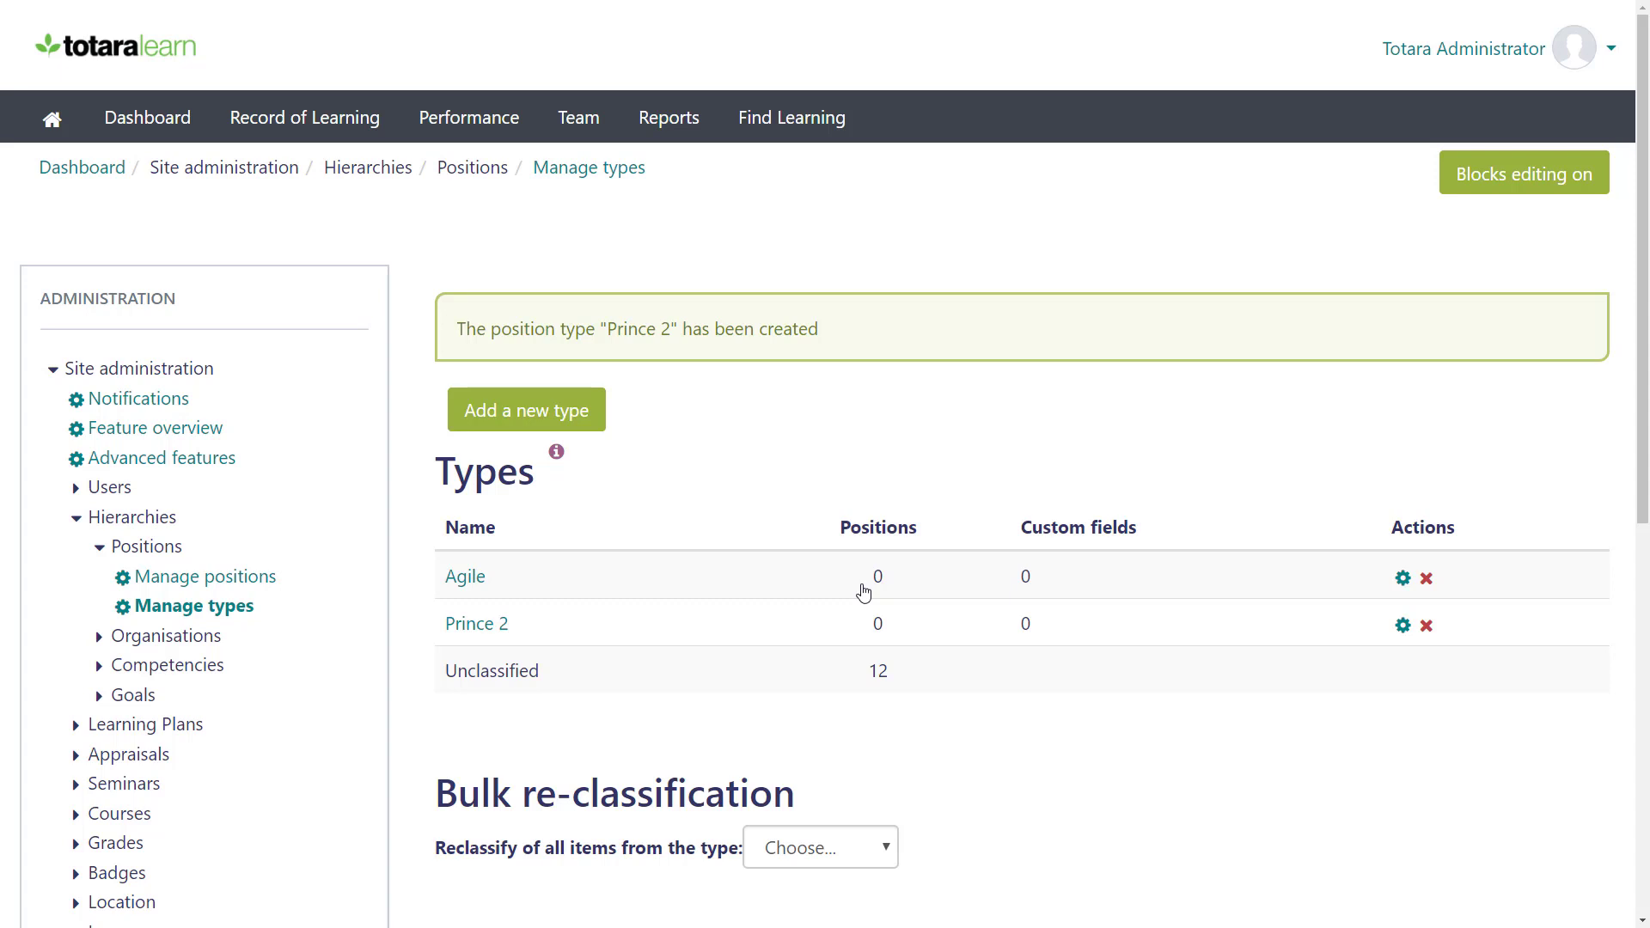
Open the Manager position of the Internal framework for editing
{"action": "left_click", "coordinate": [262, 579]}
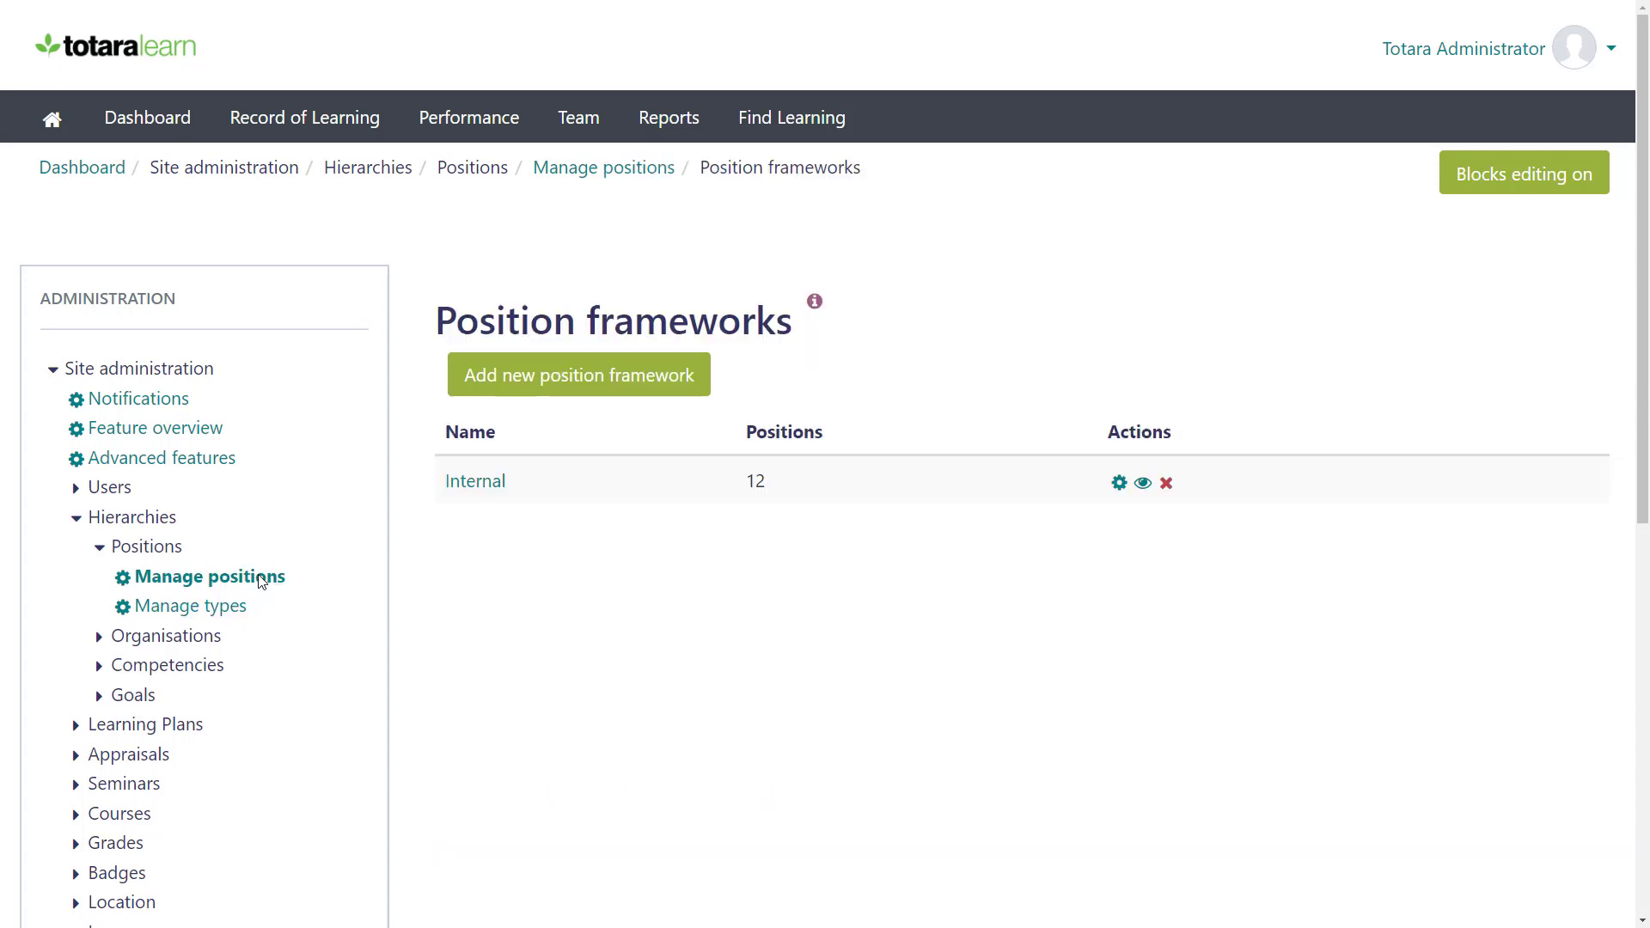
{"action": "left_click", "coordinate": [479, 486]}
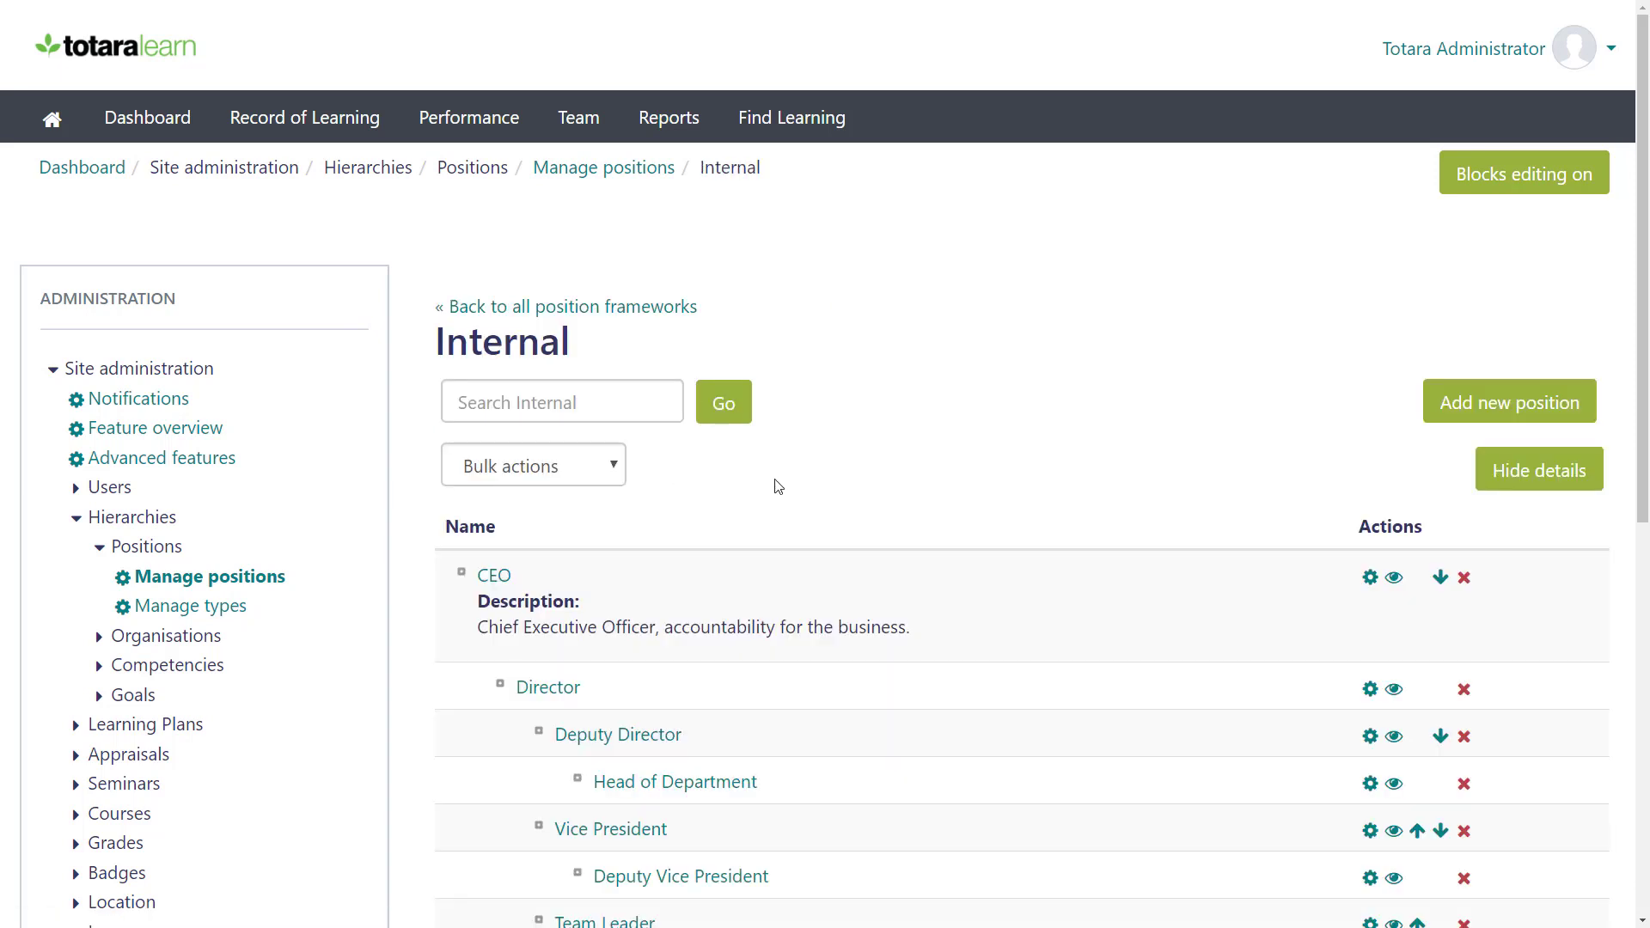
{"action": "left_click_drag", "start_coordinate": [1643, 404], "coordinate": [1644, 662]}
{"action": "left_click", "coordinate": [1369, 484]}
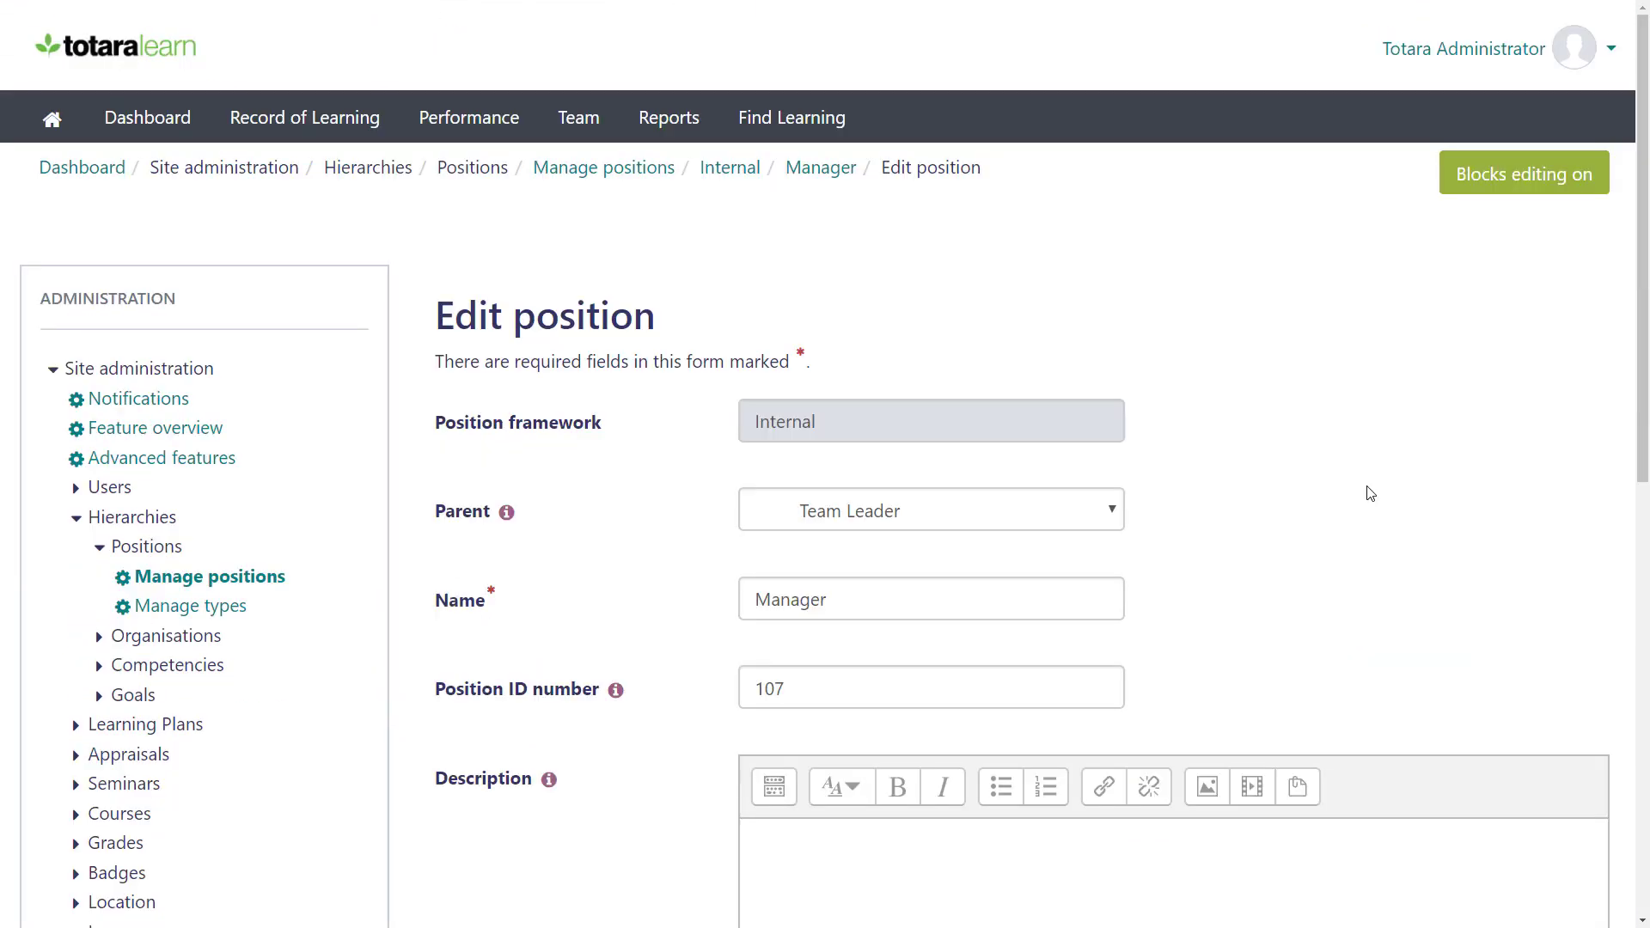
Change the Manager position's type to Agile and confirm the reclassification
{"action": "scroll", "coordinate": [1612, 811], "scroll_direction": "down", "scroll_amount": 9}
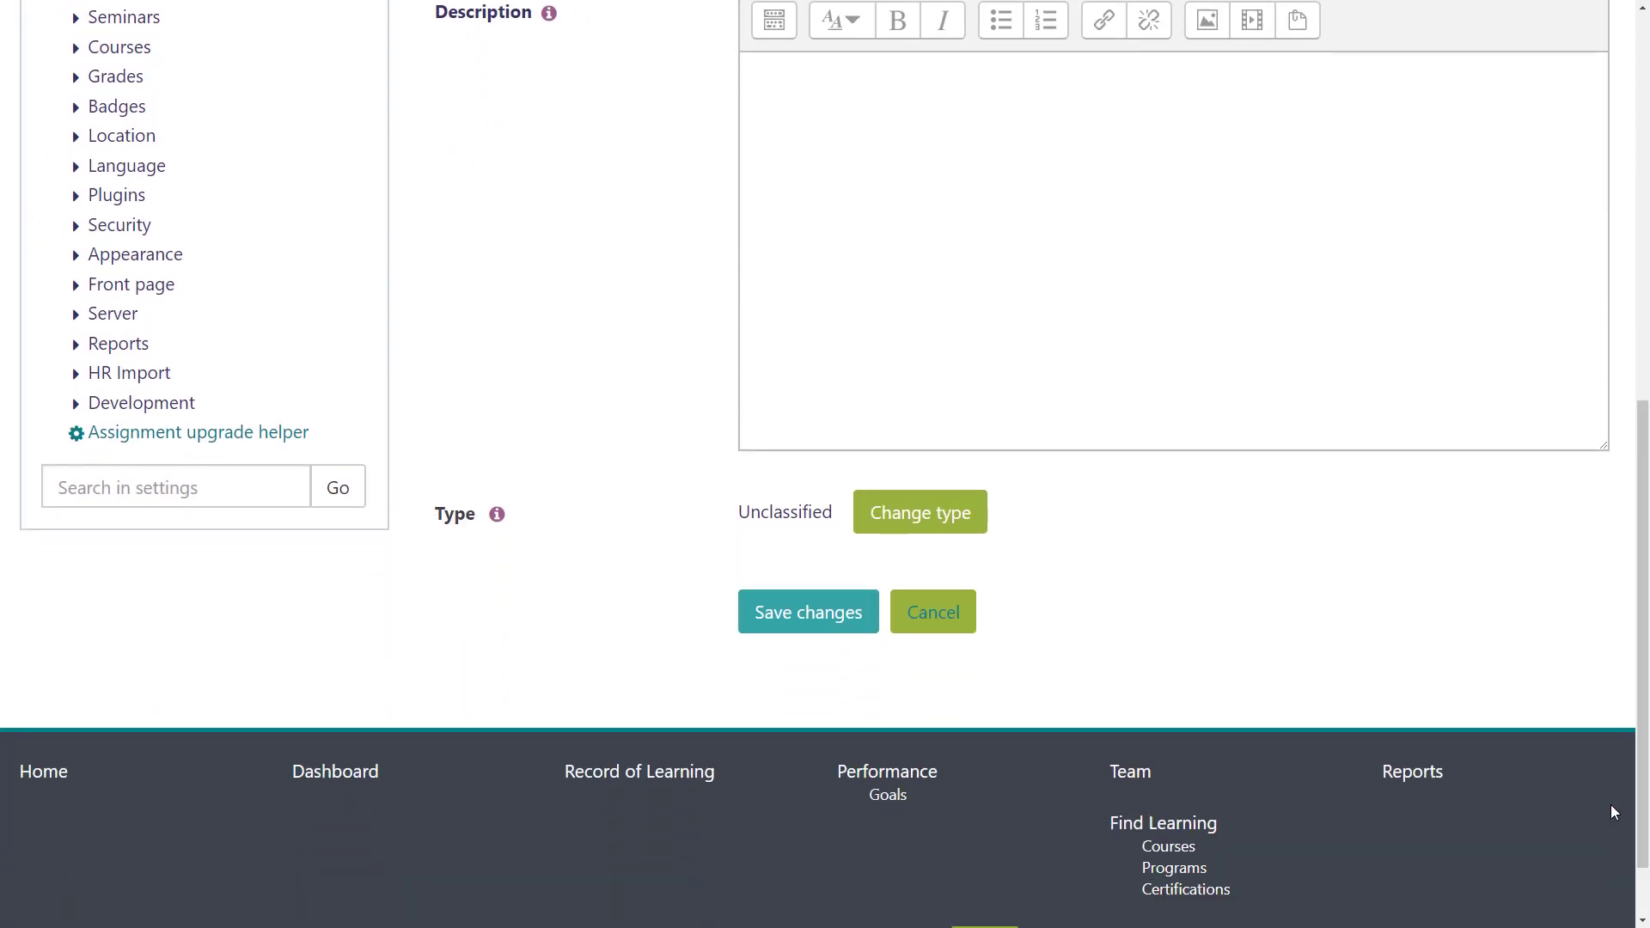
{"action": "left_click", "coordinate": [954, 522]}
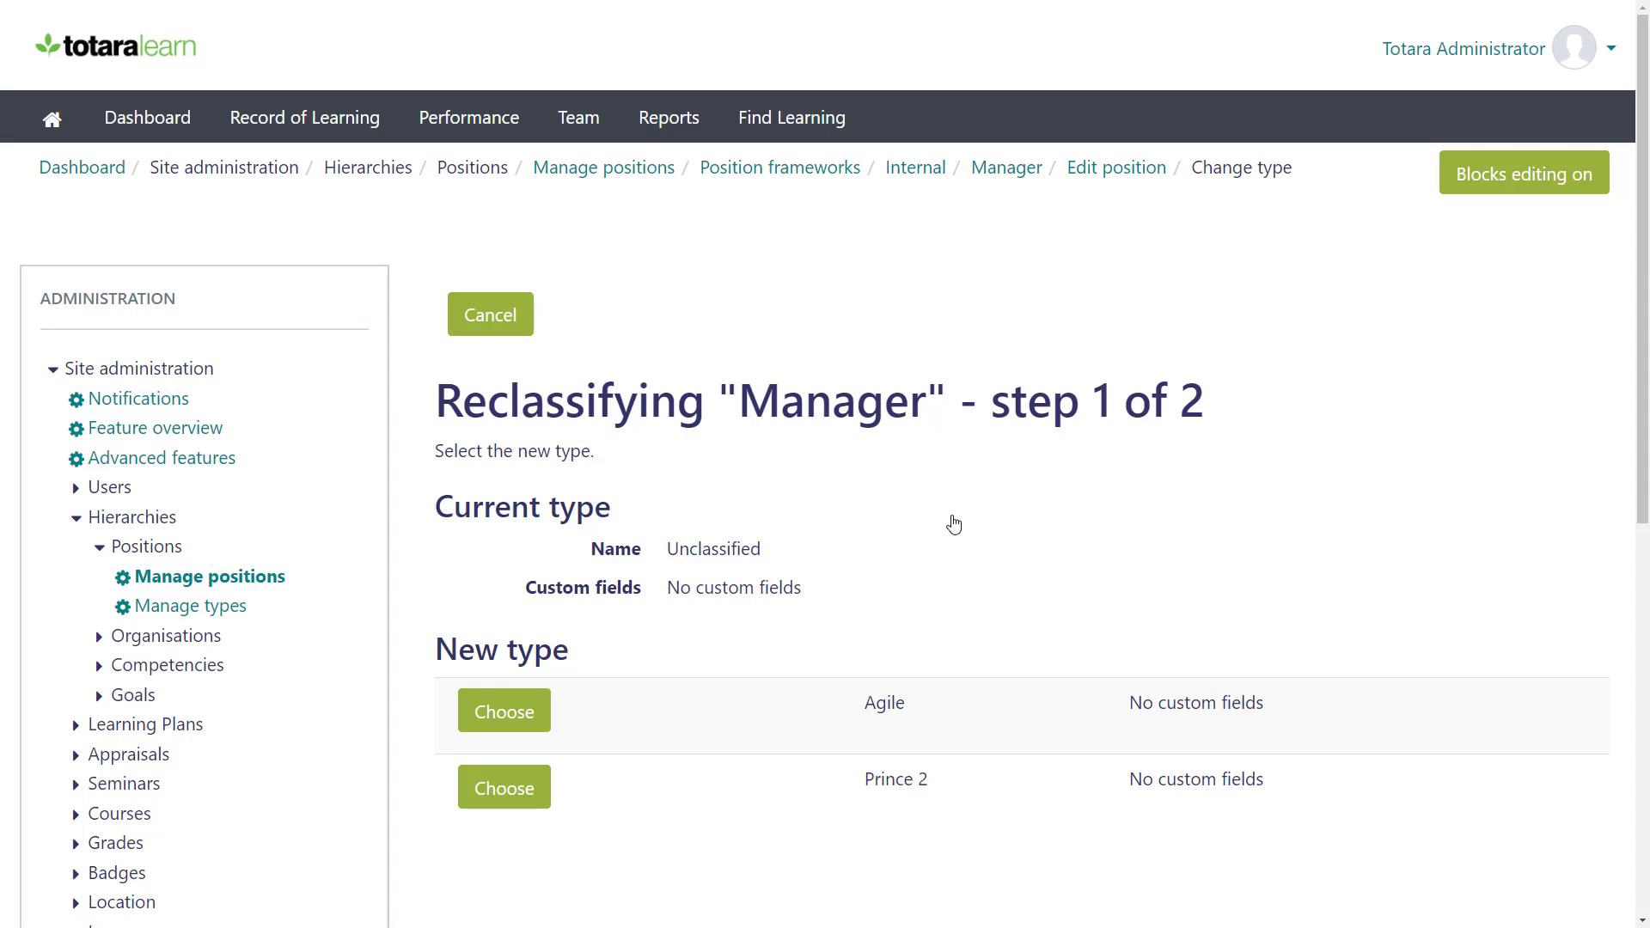
{"action": "left_click", "coordinate": [519, 717]}
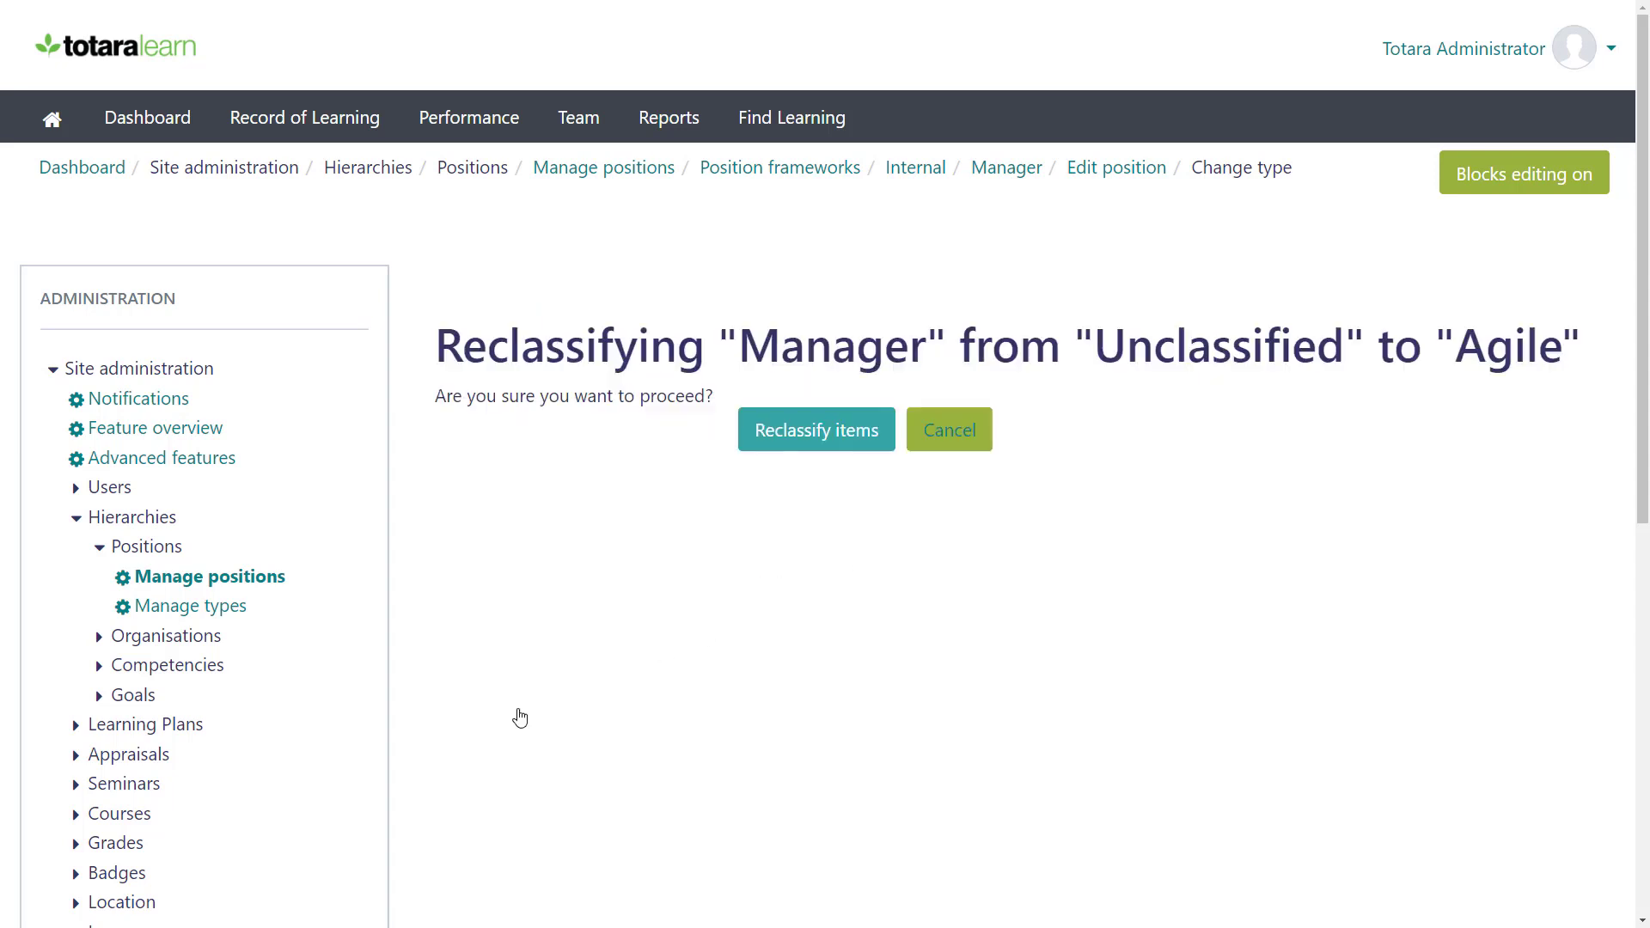
{"action": "left_click", "coordinate": [829, 442]}
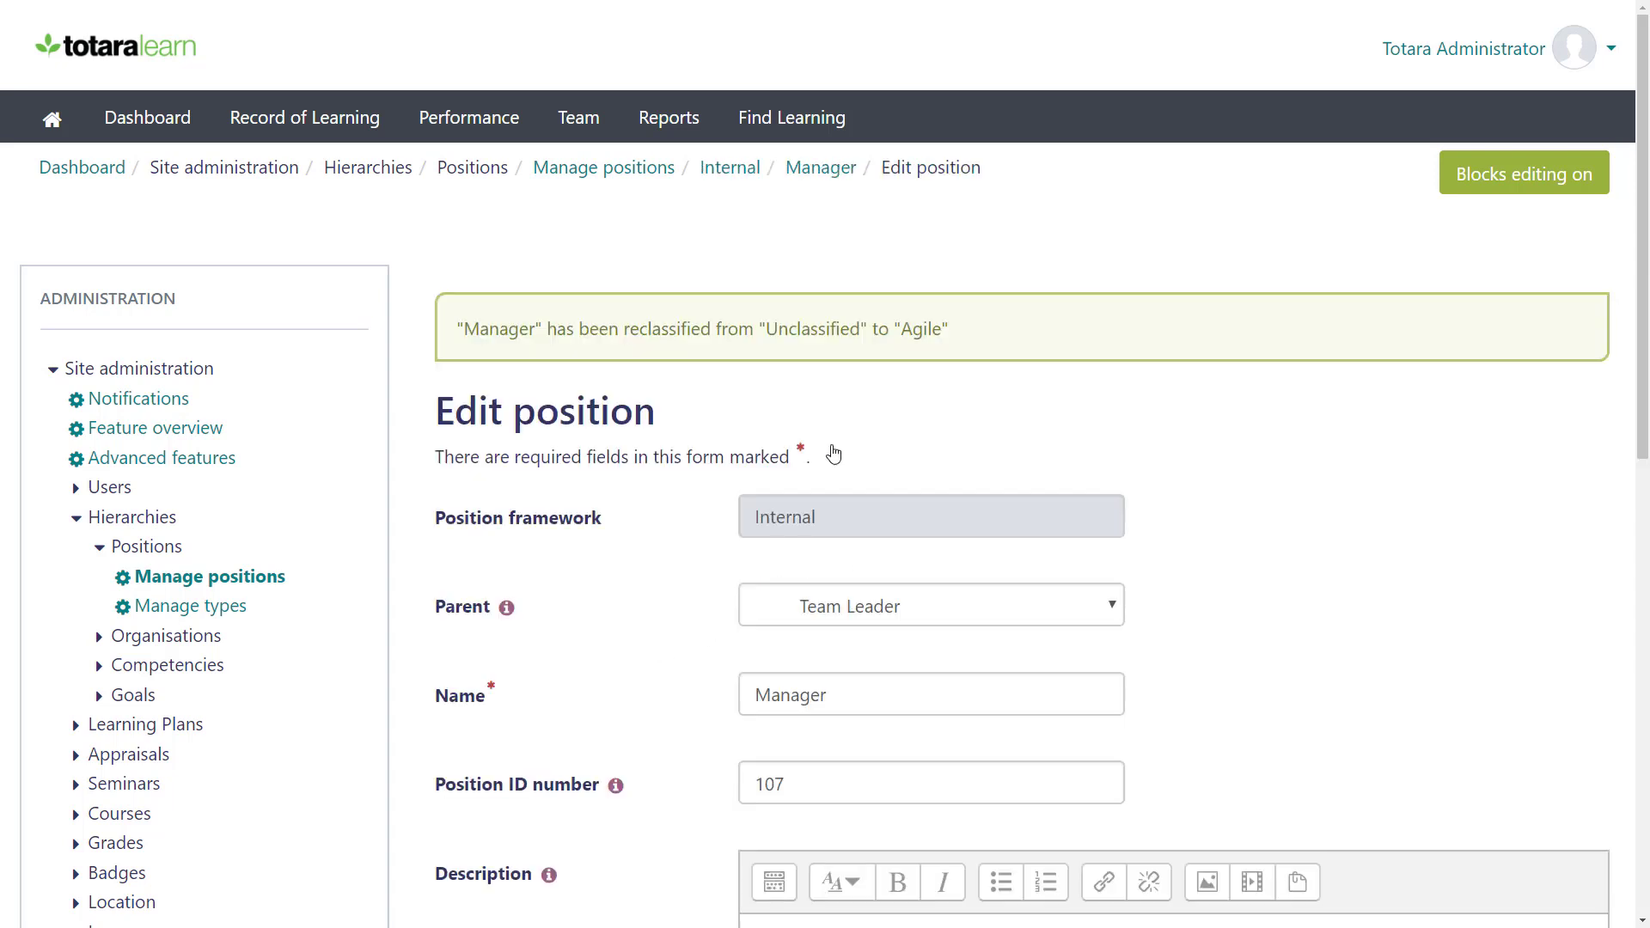
Save the Manager position and return to its position framework to review the hierarchy
{"action": "left_click_drag", "start_coordinate": [1646, 312], "coordinate": [1647, 749]}
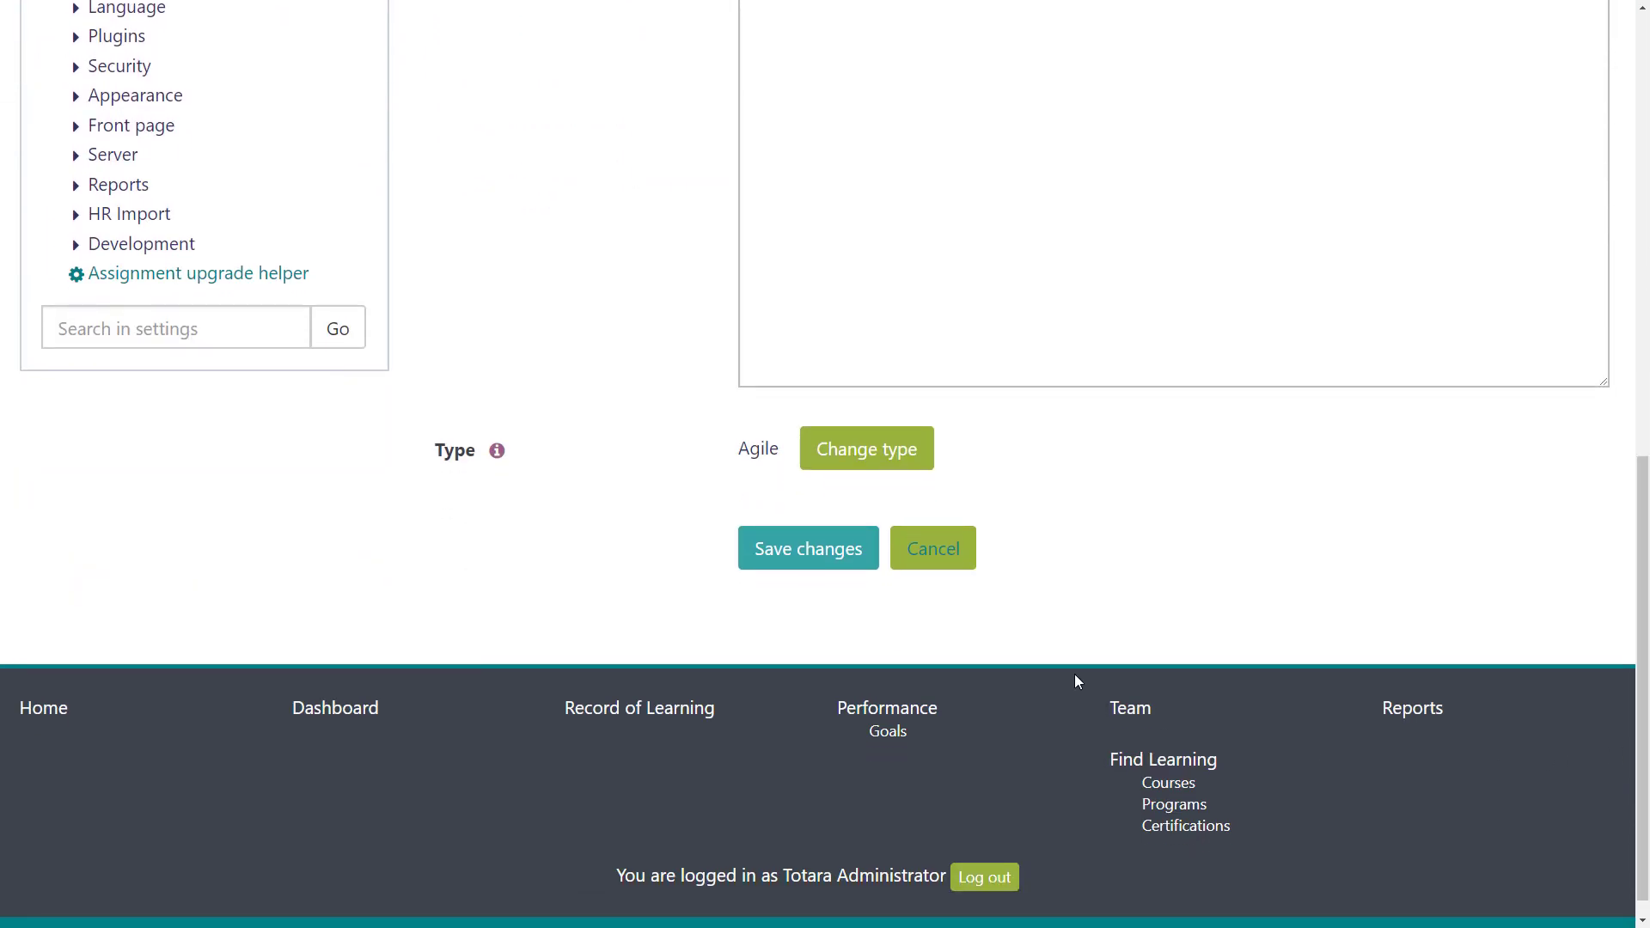
{"action": "left_click", "coordinate": [803, 550]}
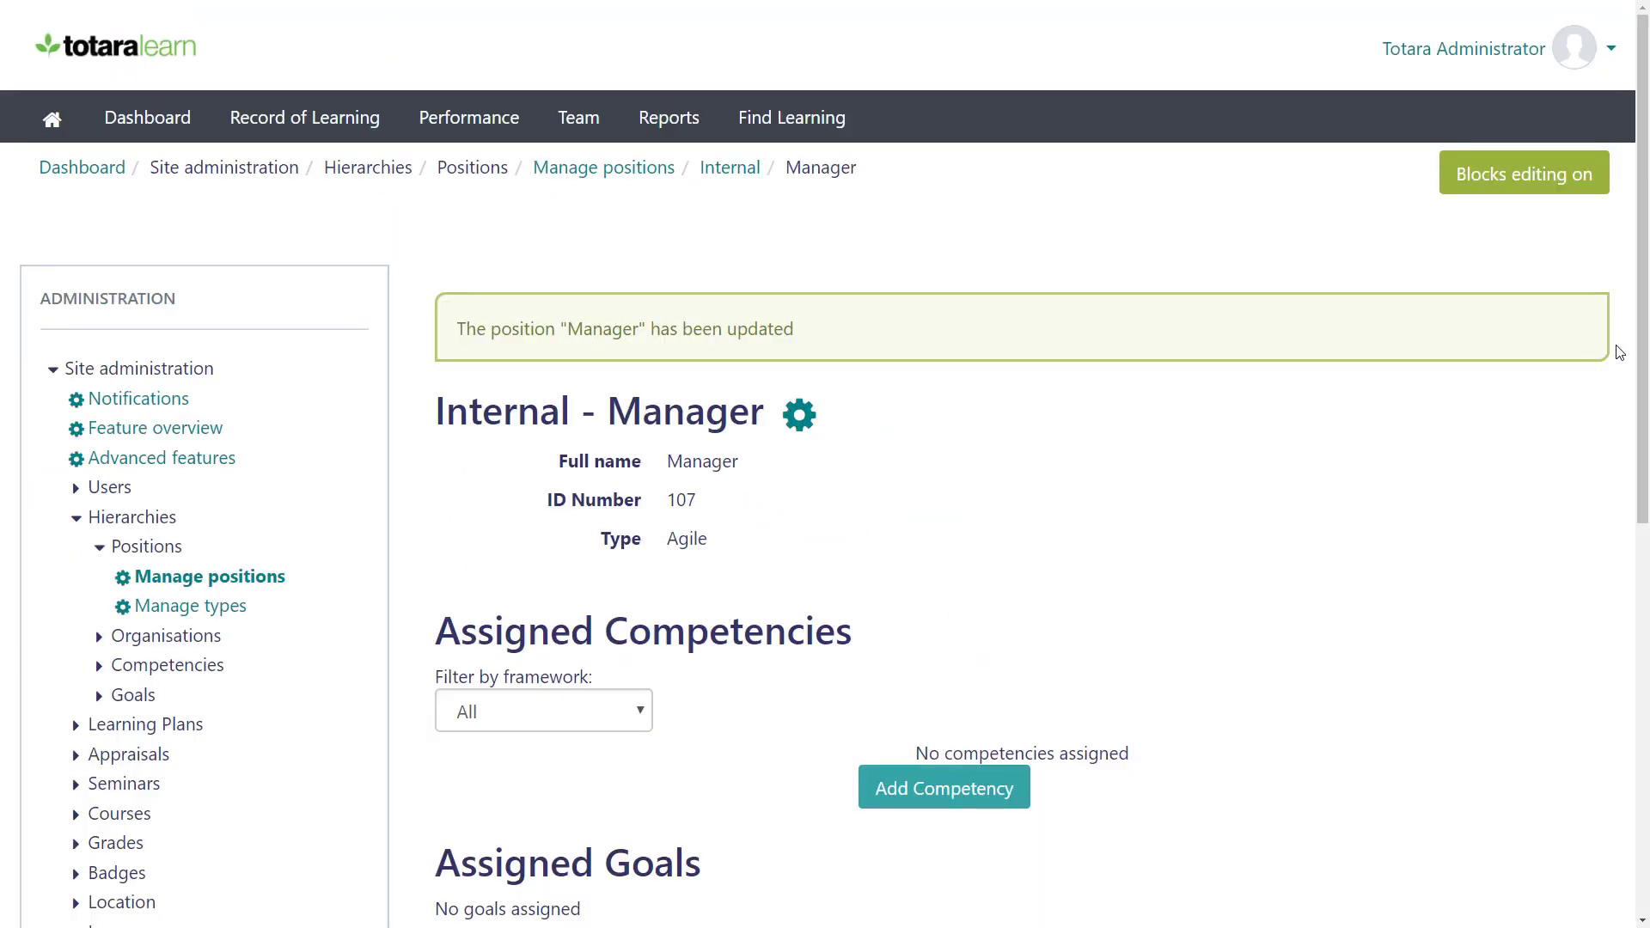
{"action": "left_click_drag", "start_coordinate": [1644, 344], "coordinate": [1647, 679]}
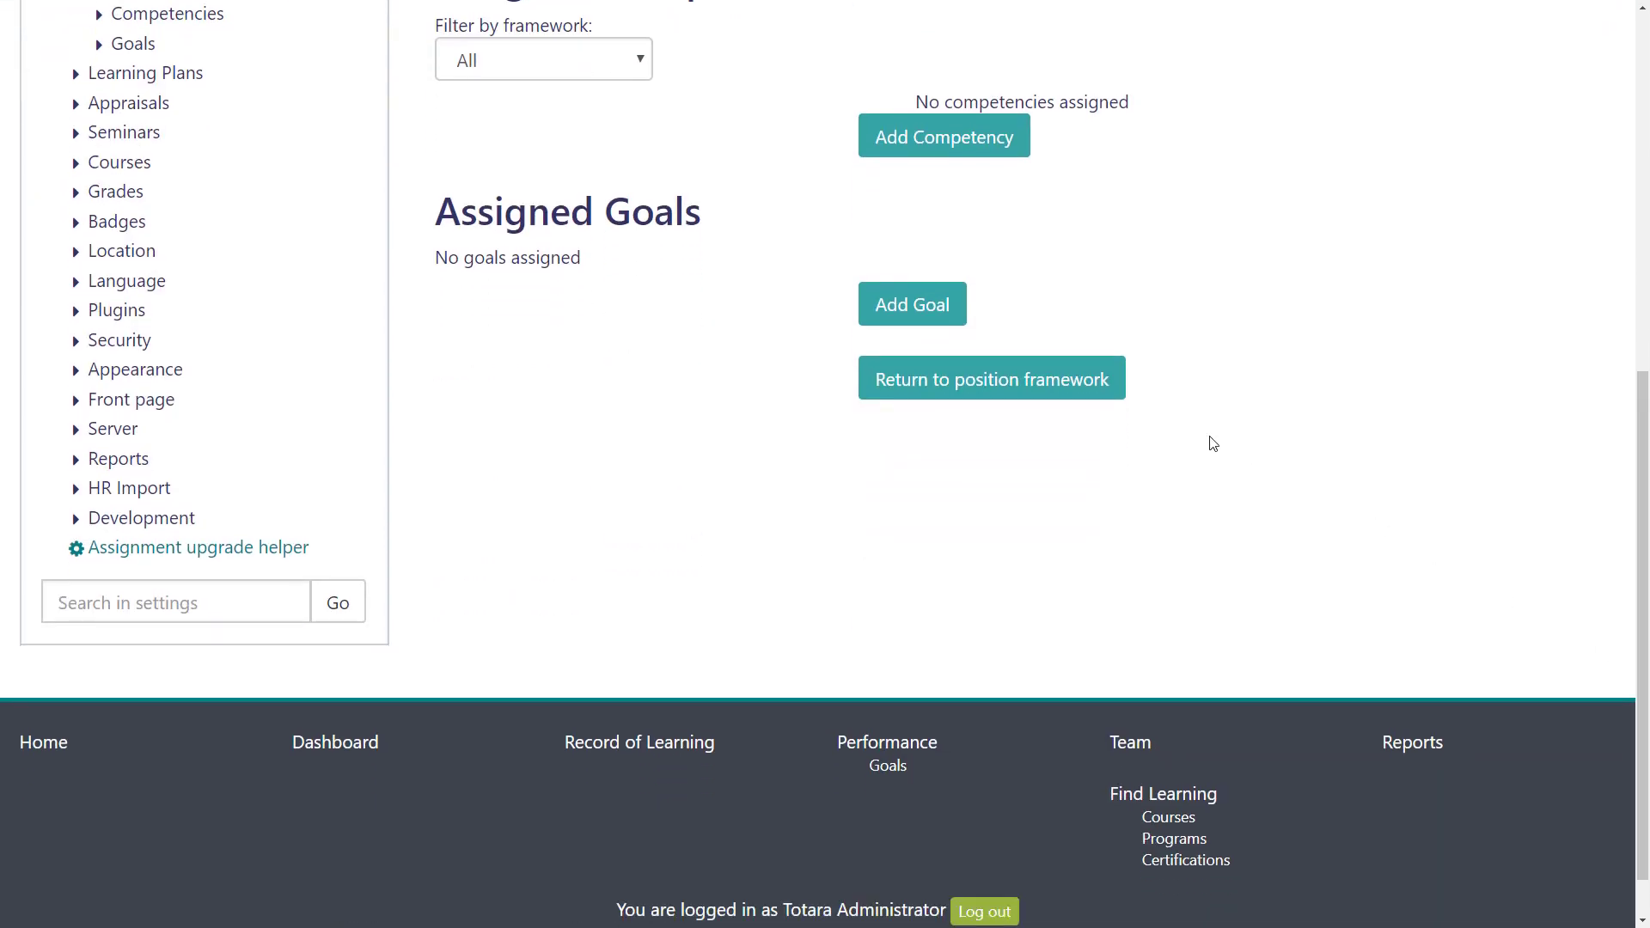
{"action": "left_click", "coordinate": [1079, 384]}
{"action": "left_click_drag", "start_coordinate": [1644, 238], "coordinate": [1646, 530]}
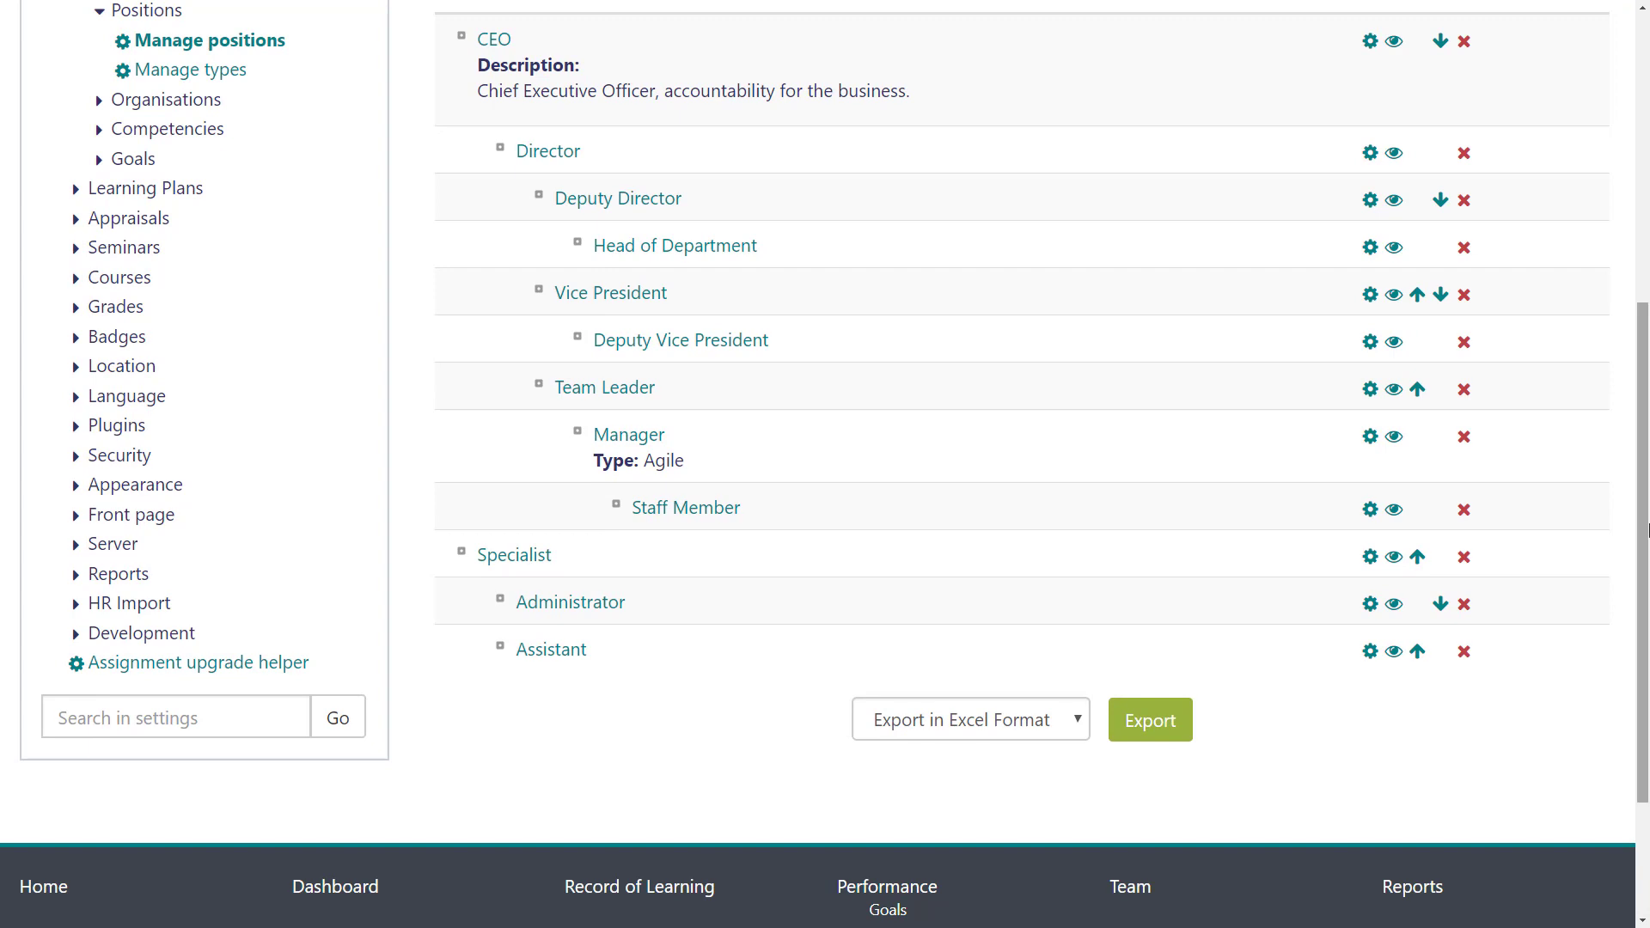